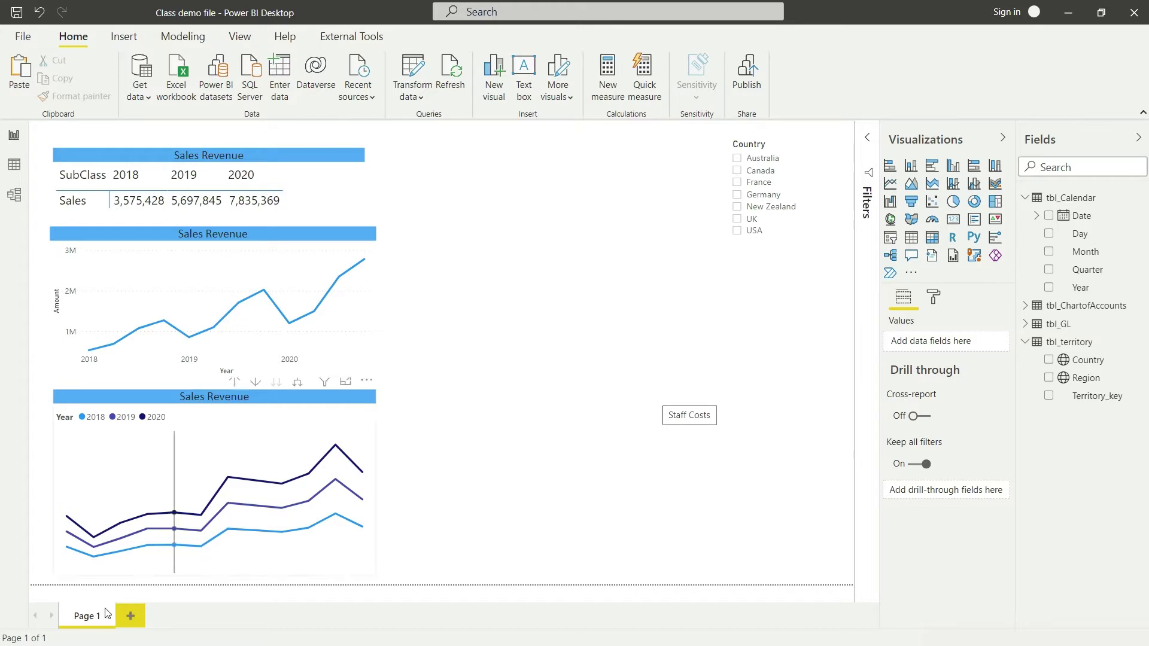
# Step: Add a blank new report page, then return to Page 1
pyautogui.click(130, 615)
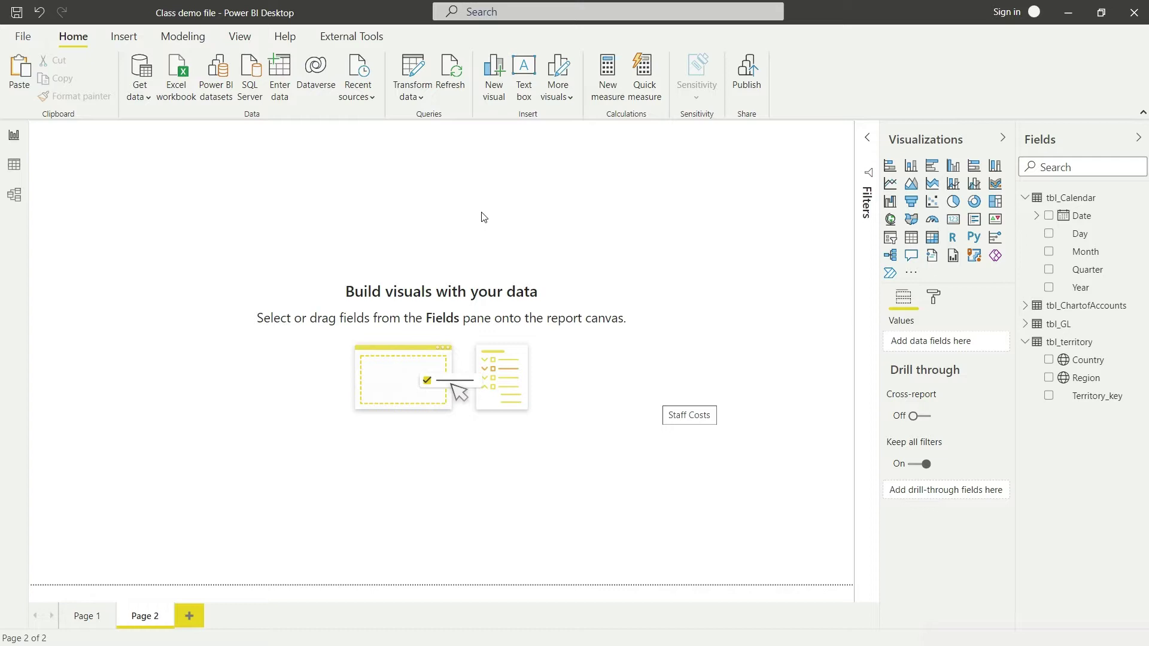
pyautogui.click(86, 617)
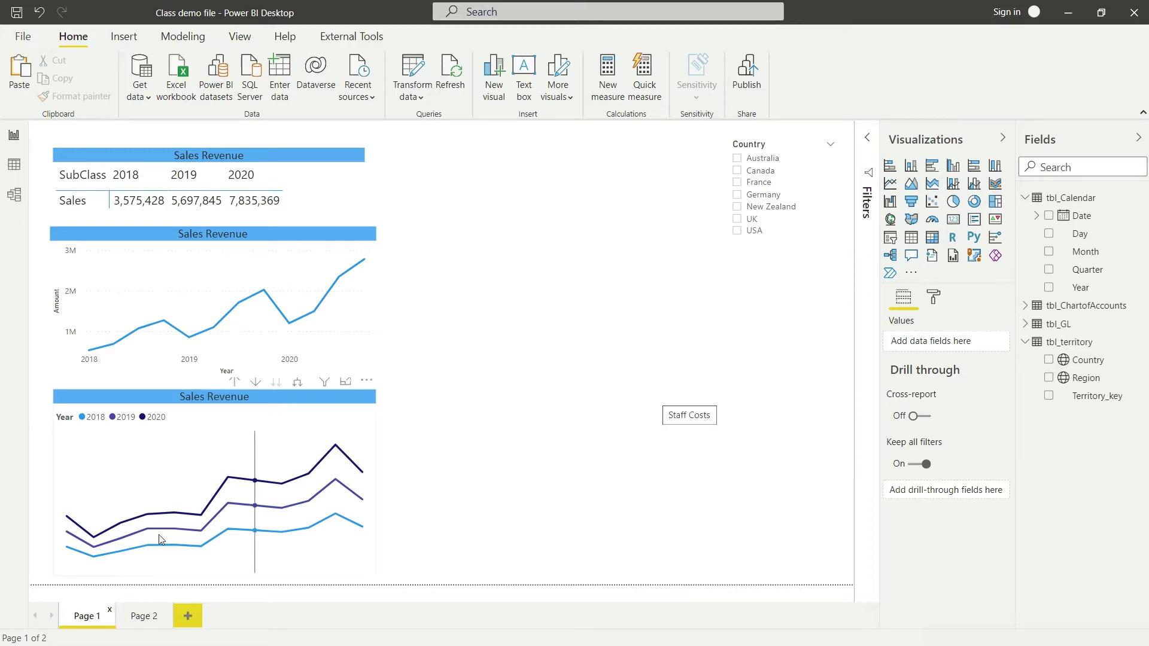
# Step: Duplicate Page 1 and rename the original page to 'Sales'
pyautogui.rightClick(87, 617)
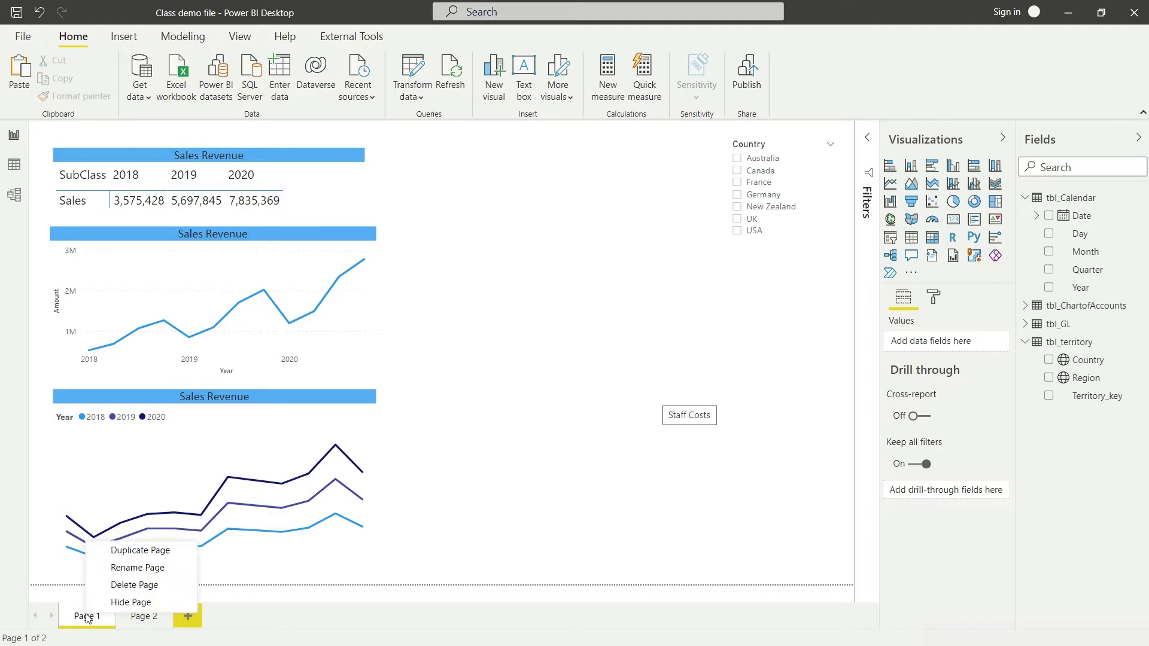
pyautogui.click(153, 554)
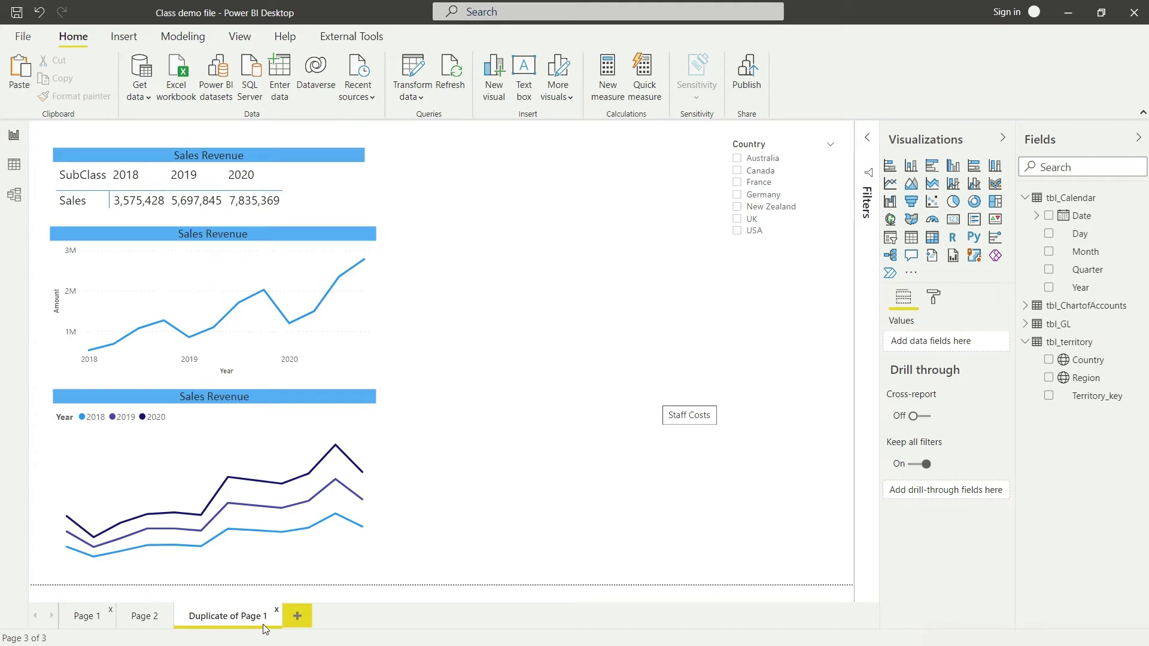
pyautogui.rightClick(80, 618)
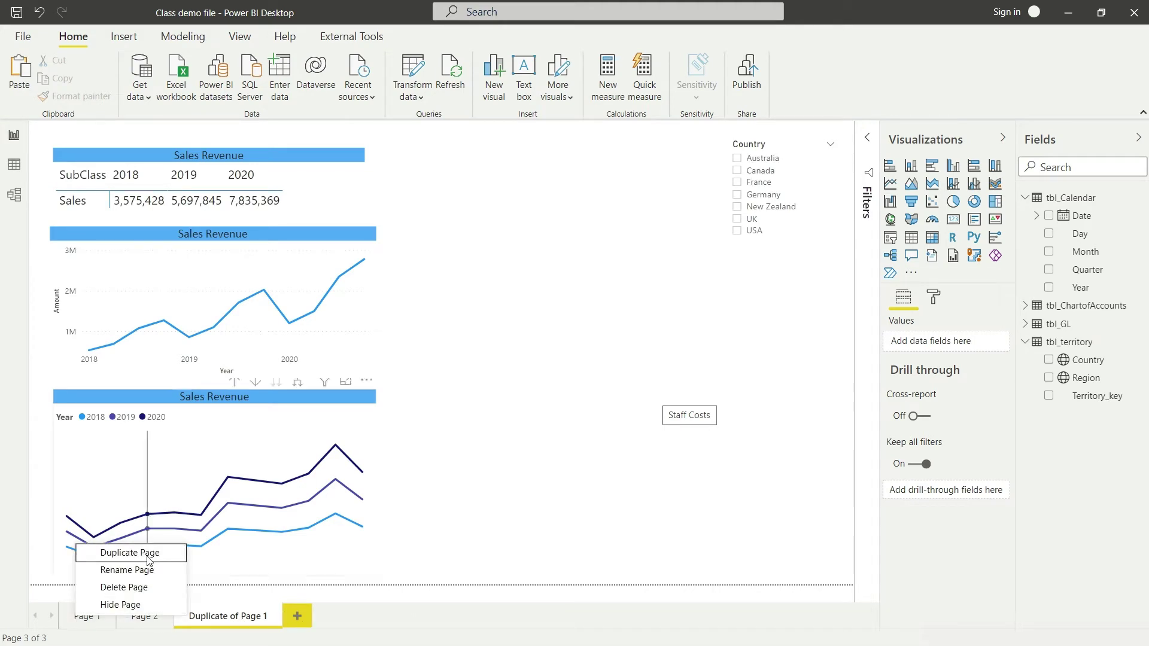
pyautogui.click(145, 569)
pyautogui.write('Sales')
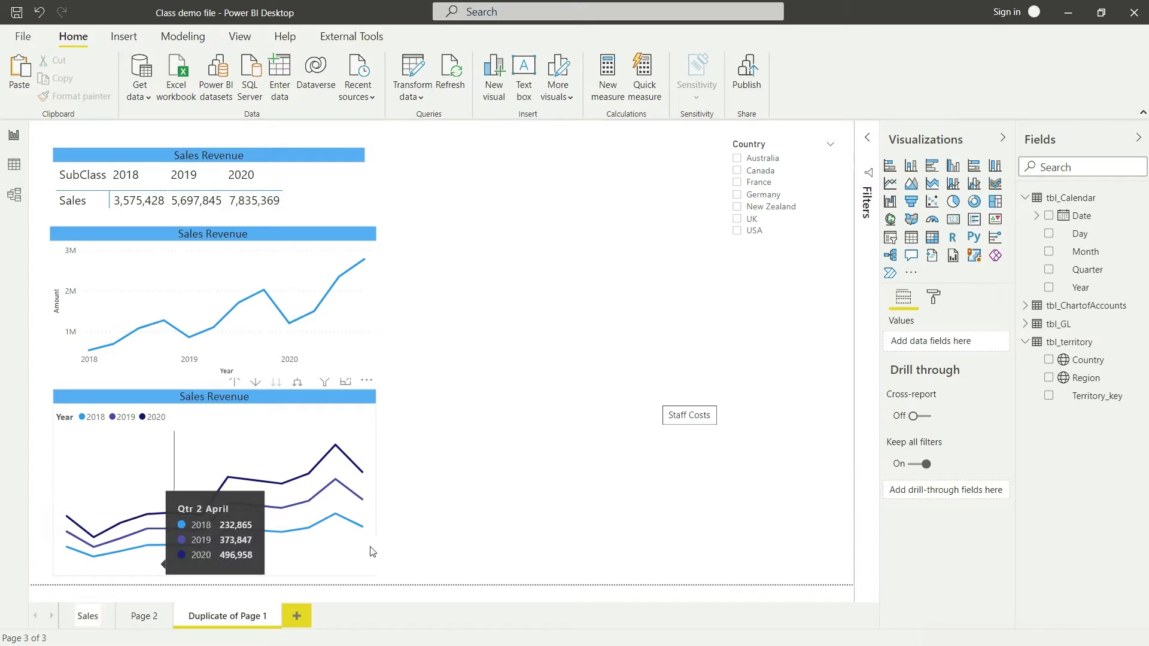
pyautogui.press('Return')
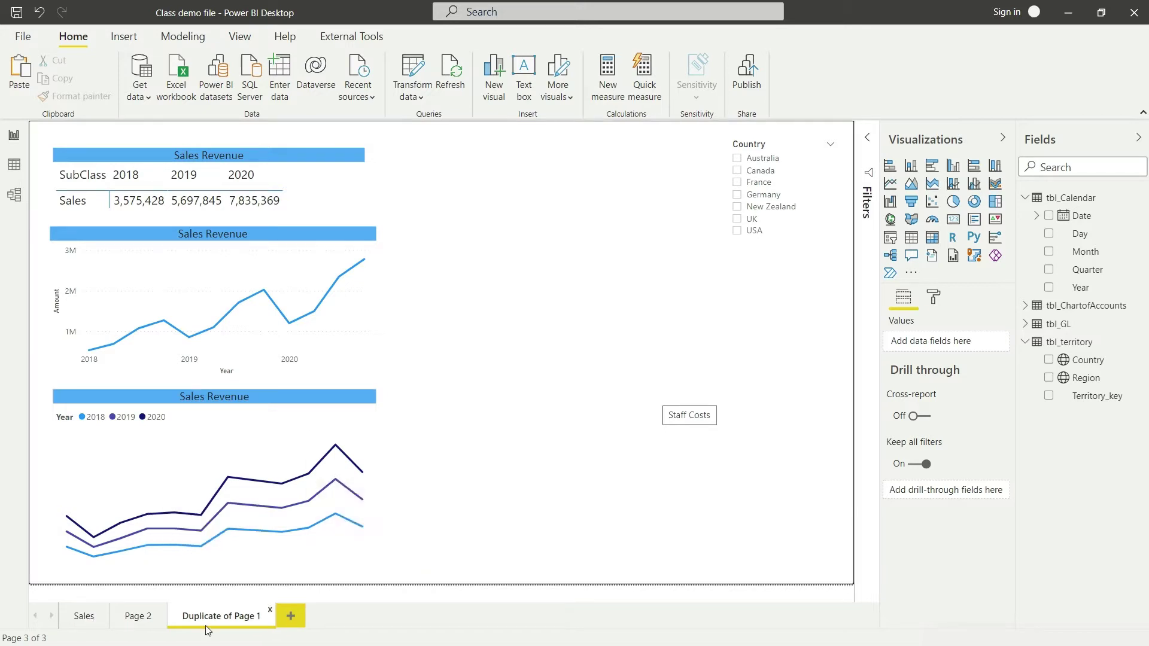
# Step: Rename the duplicated page to 'P&L'
pyautogui.rightClick(226, 615)
pyautogui.click(266, 562)
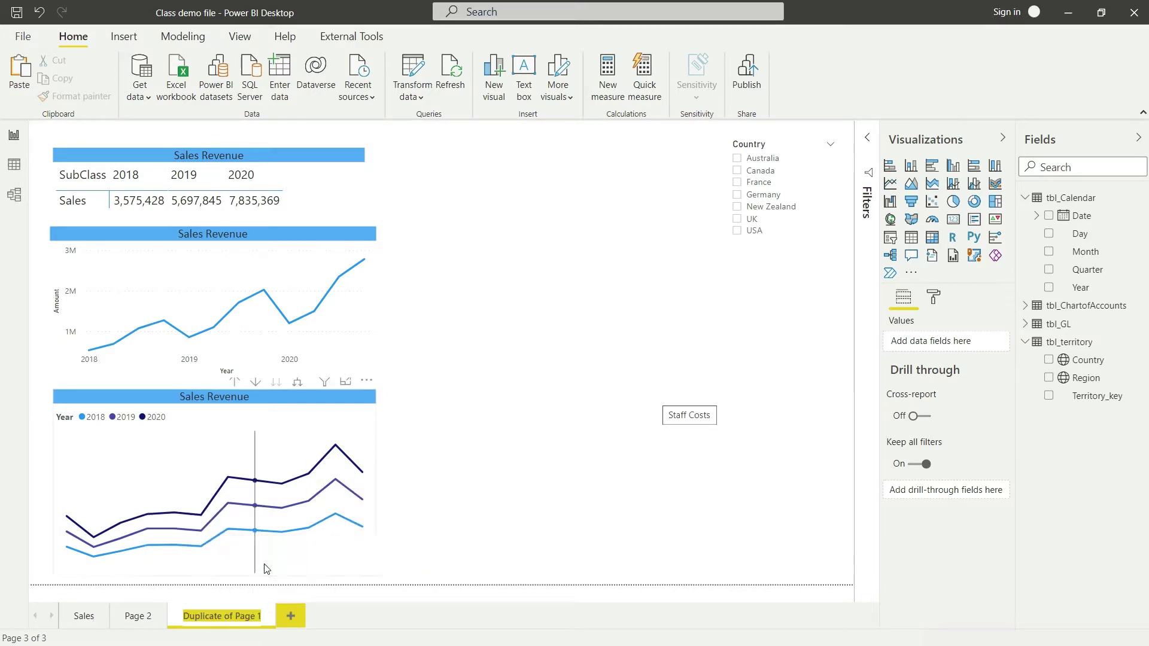
pyautogui.write('P&L')
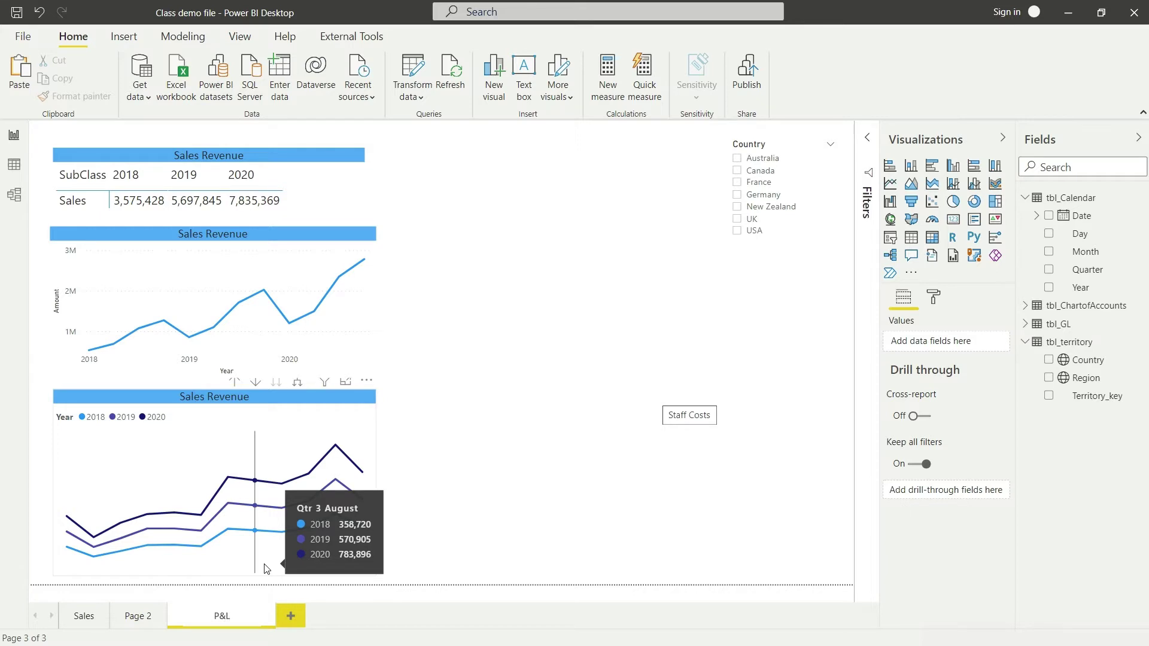
pyautogui.press('Return')
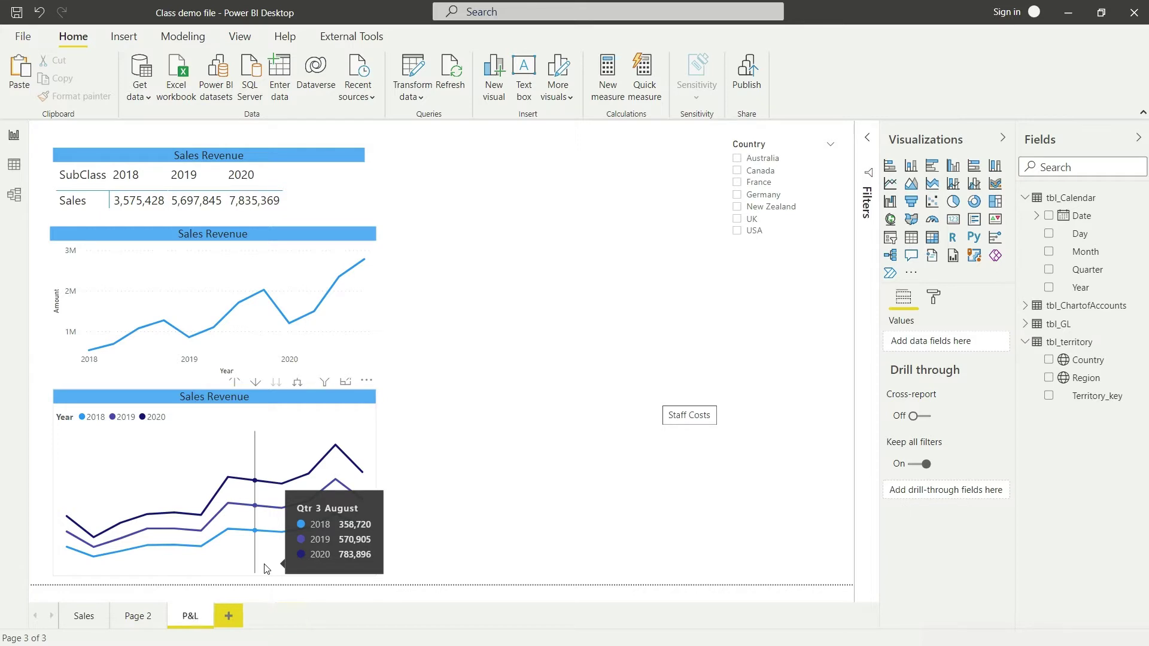
# Step: Delete both Sales Revenue line charts, then select the remaining Sales Revenue matrix
pyautogui.click(274, 241)
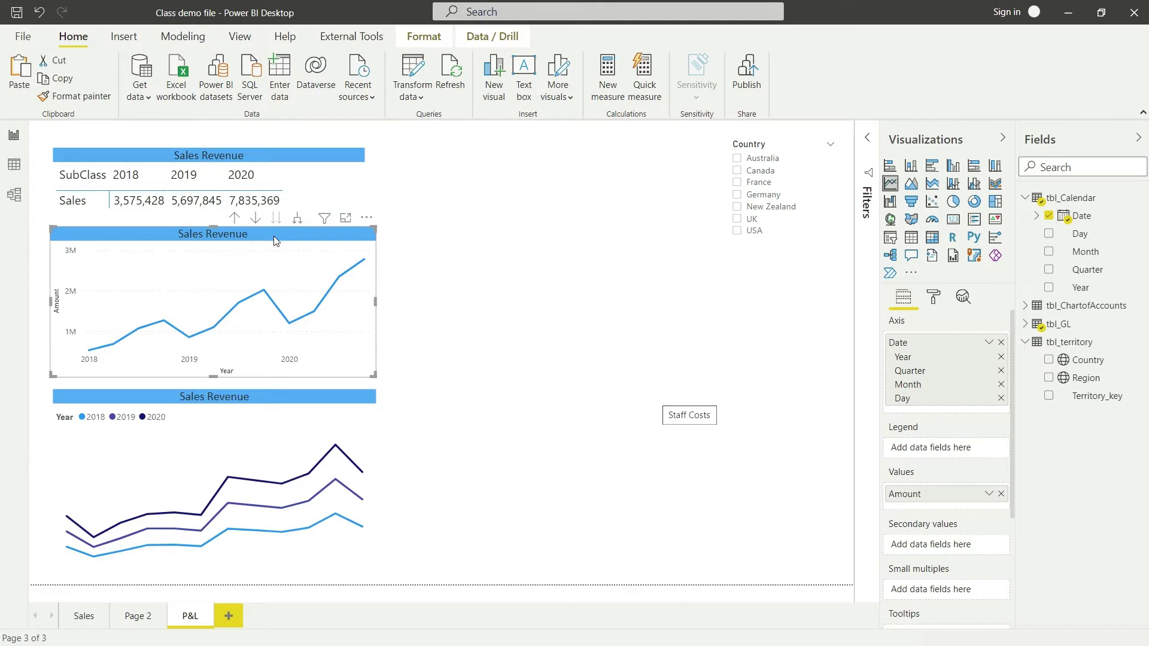
pyautogui.press('Delete')
pyautogui.click(273, 396)
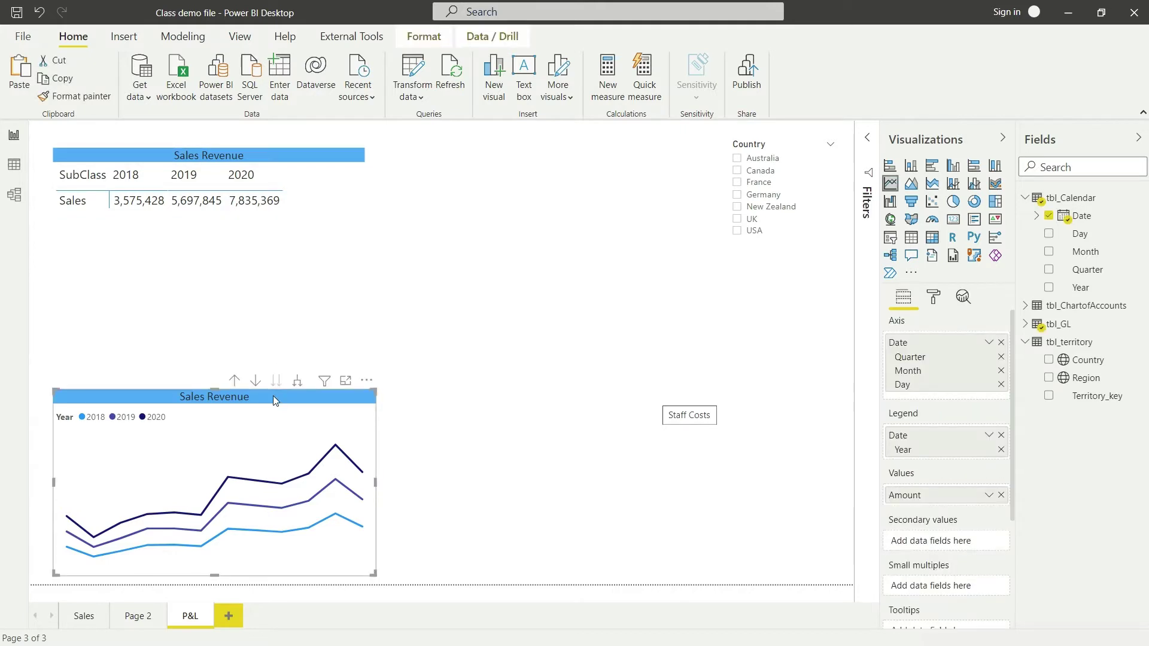
pyautogui.press('Delete')
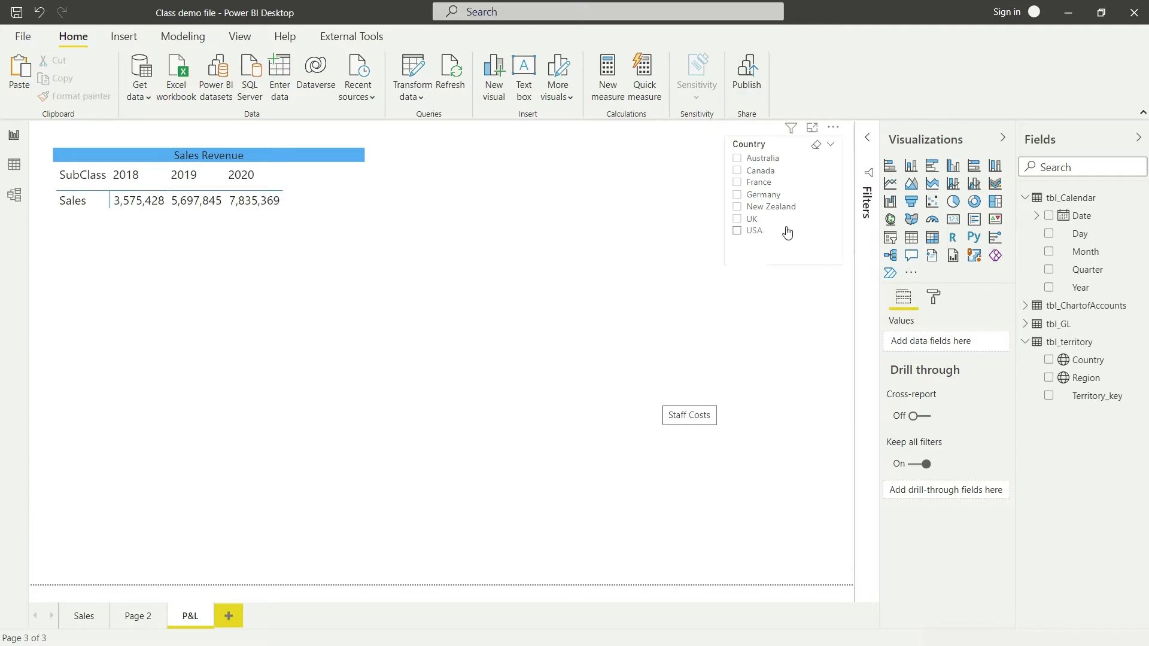
pyautogui.click(218, 159)
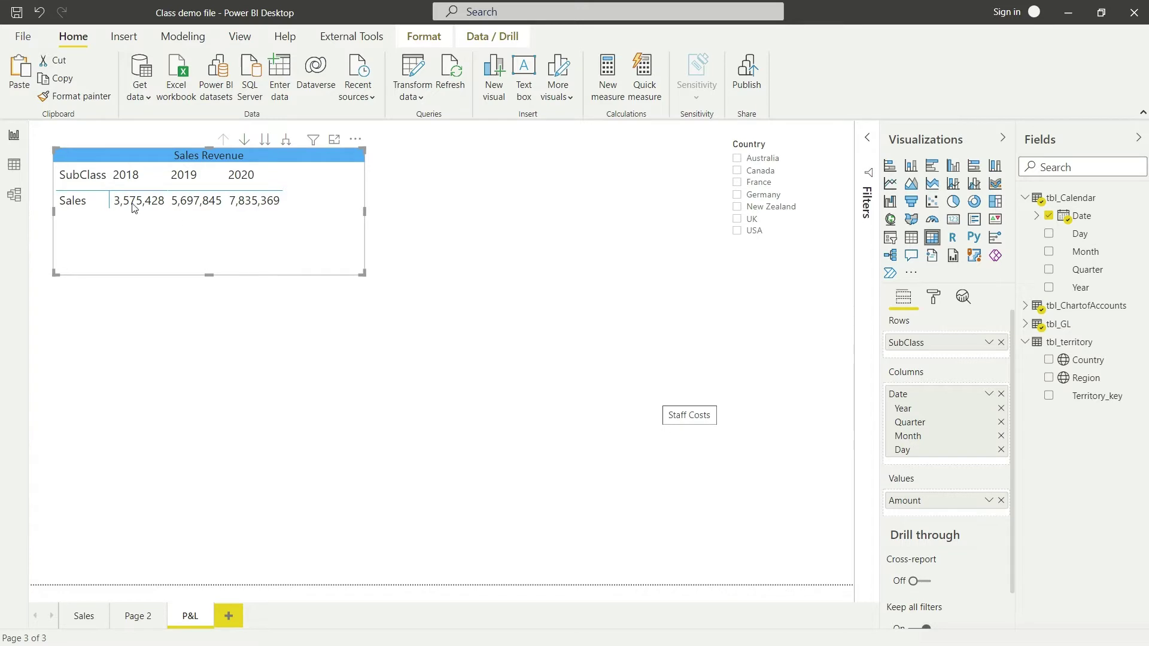
# Step: Remove the matrix's SubClass 'is Sales' filter and enlarge the matrix to show all rows
pyautogui.moveTo(134, 200)
pyautogui.click(869, 186)
pyautogui.moveTo(839, 439)
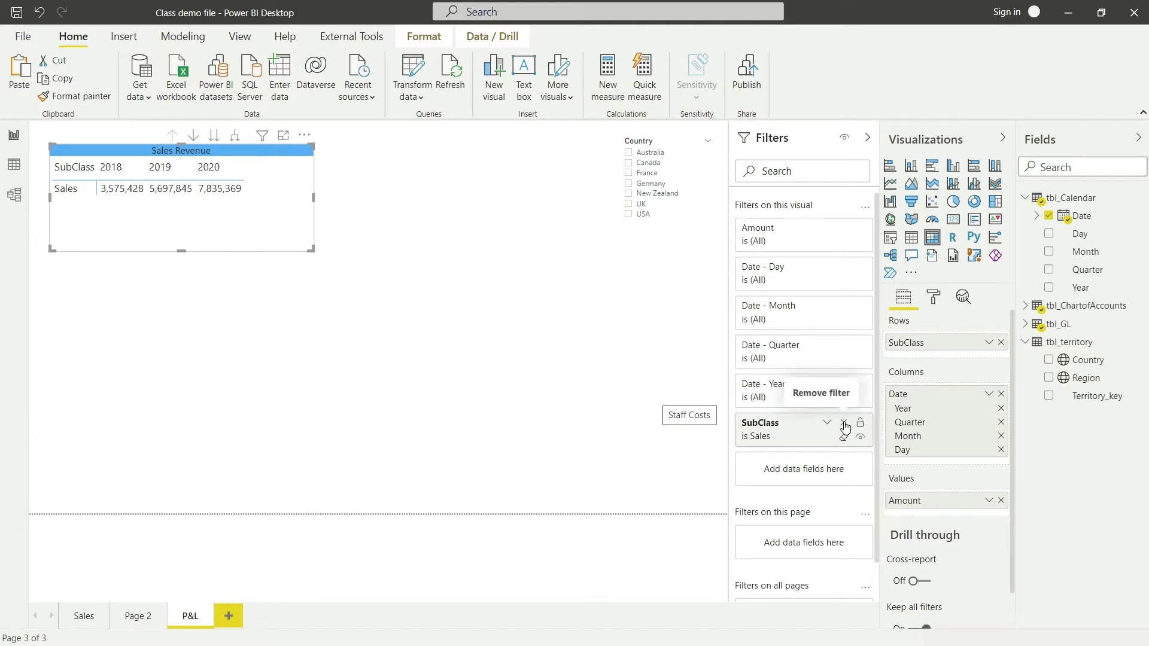
pyautogui.click(844, 423)
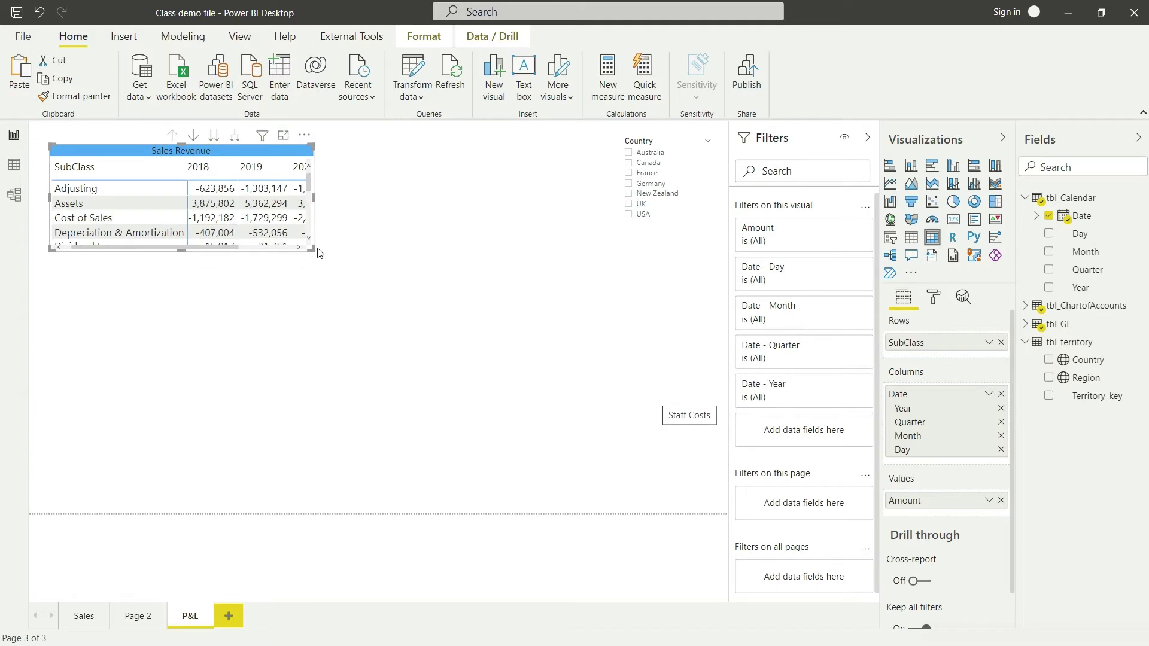
pyautogui.moveTo(315, 248); pyautogui.dragTo(418, 431)
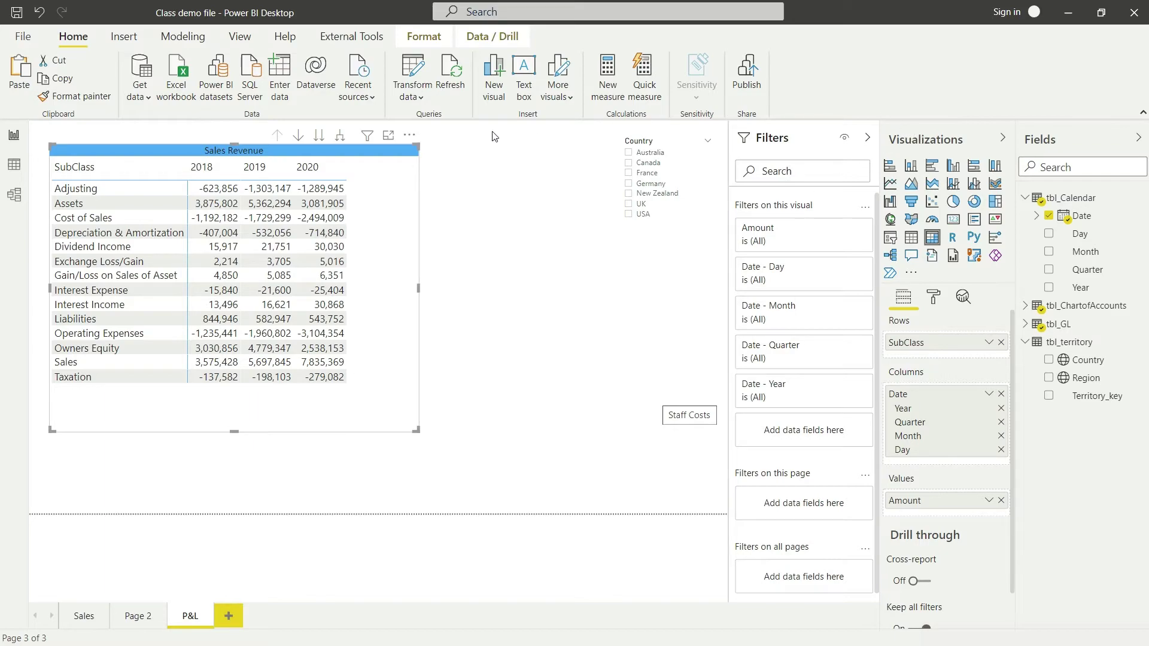
pyautogui.click(17, 168)
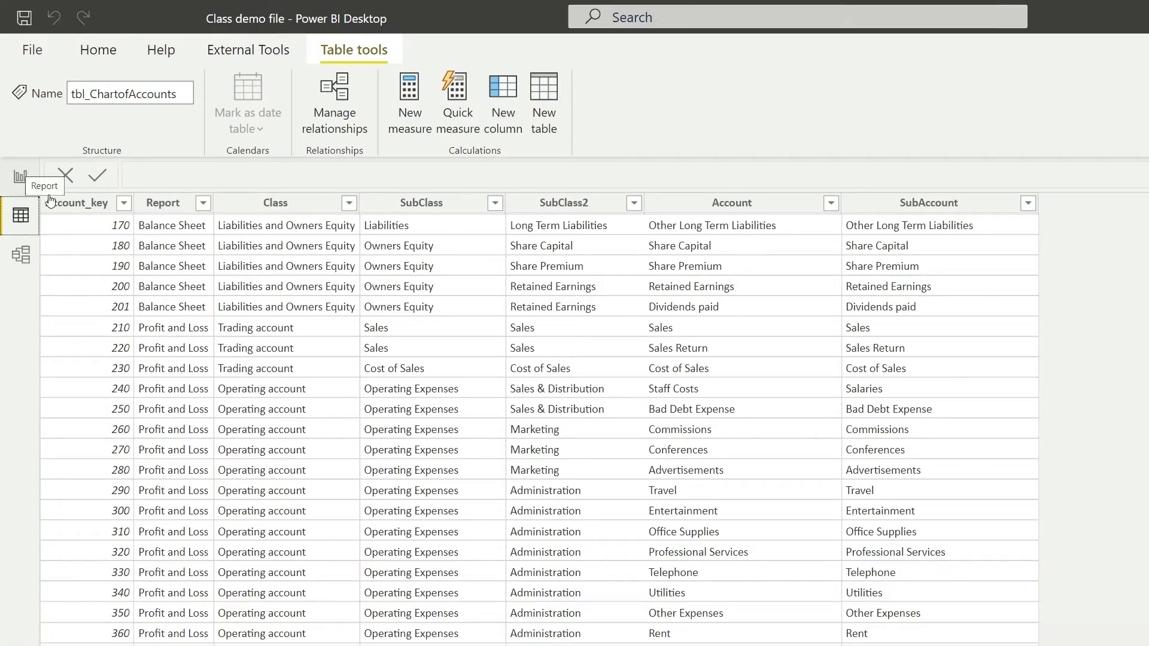
pyautogui.scroll(6, 257, 365)
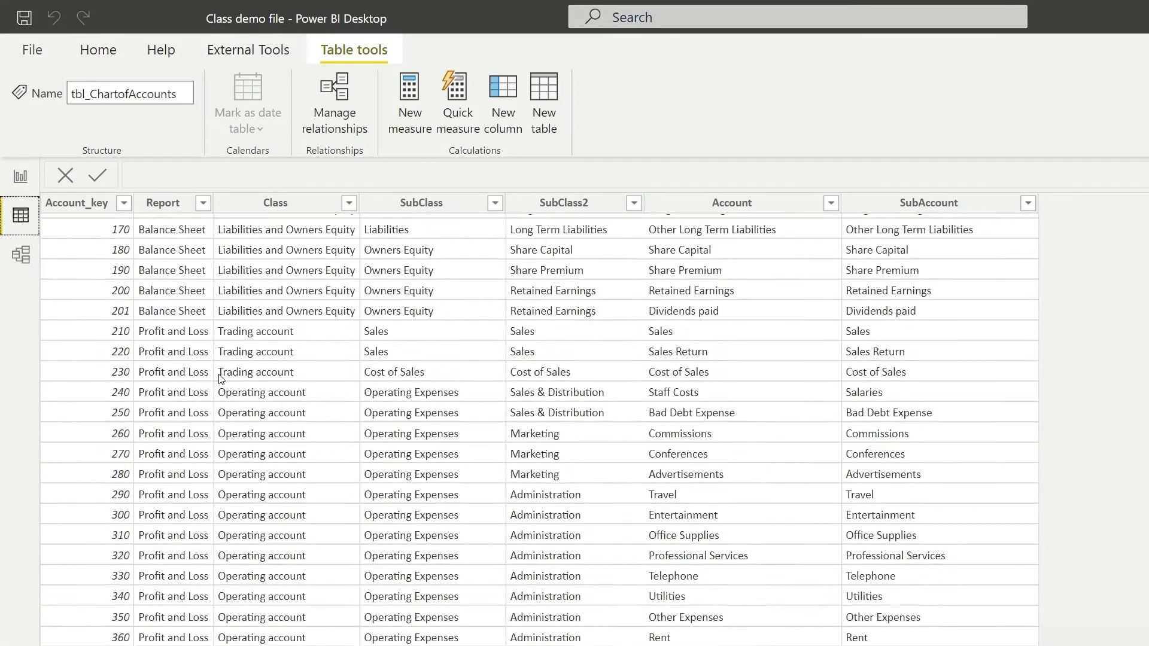
pyautogui.scroll(2, 179, 323)
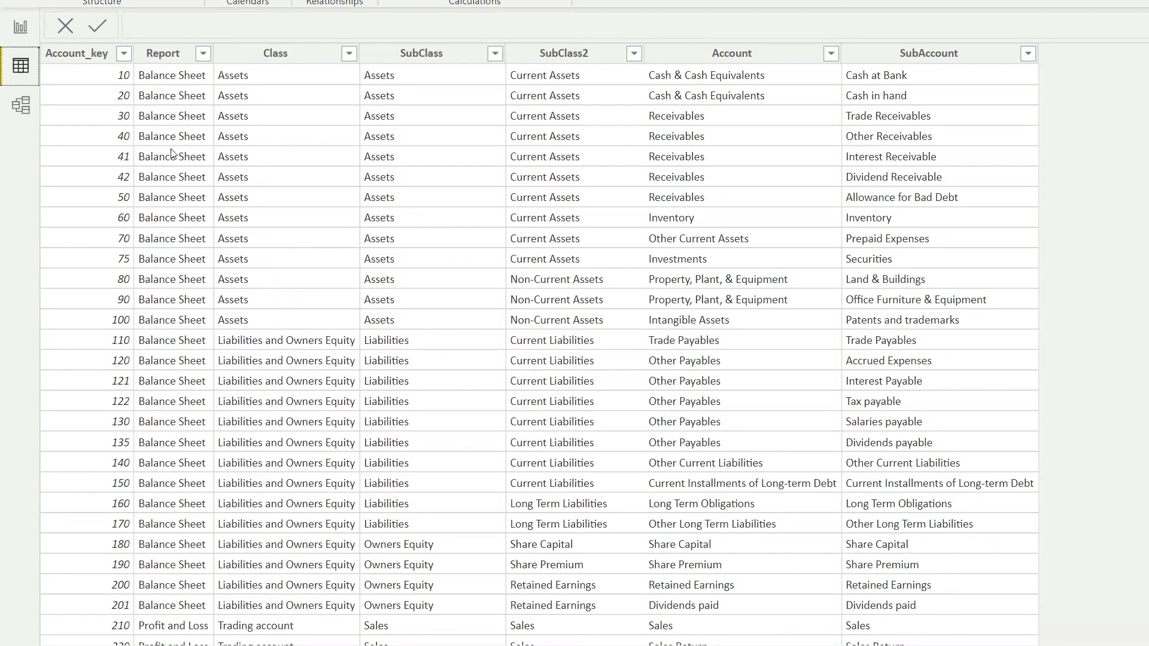
pyautogui.scroll(-7, 190, 191)
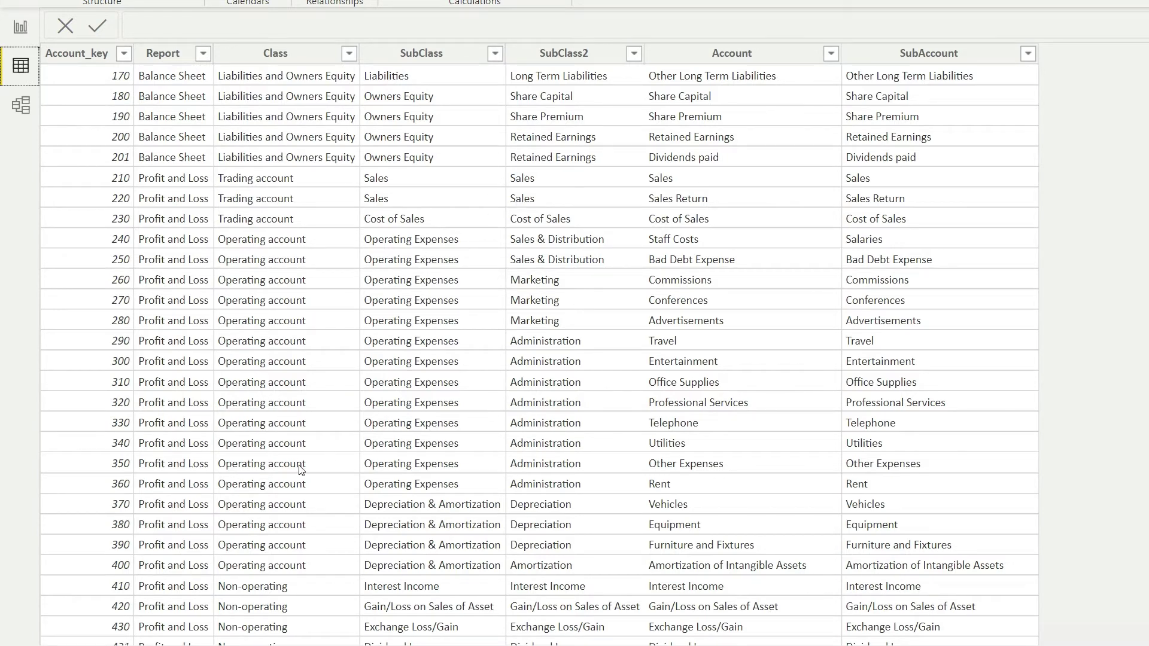
pyautogui.scroll(-1, 301, 470)
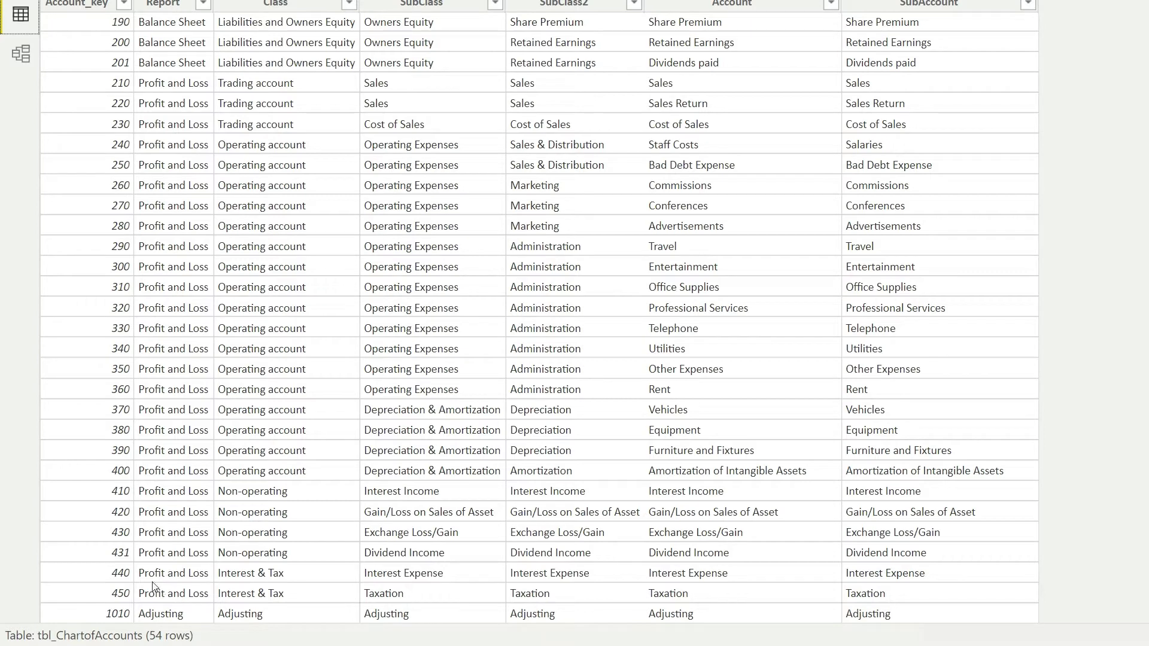
pyautogui.scroll(8, 159, 560)
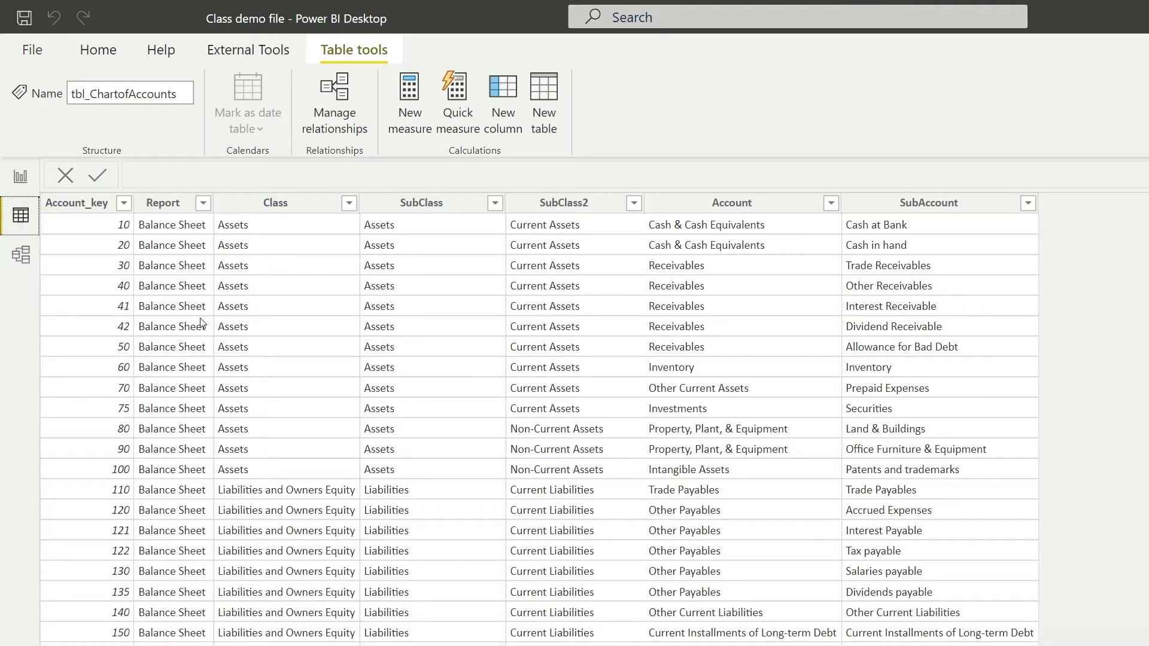
pyautogui.scroll(-8, 201, 323)
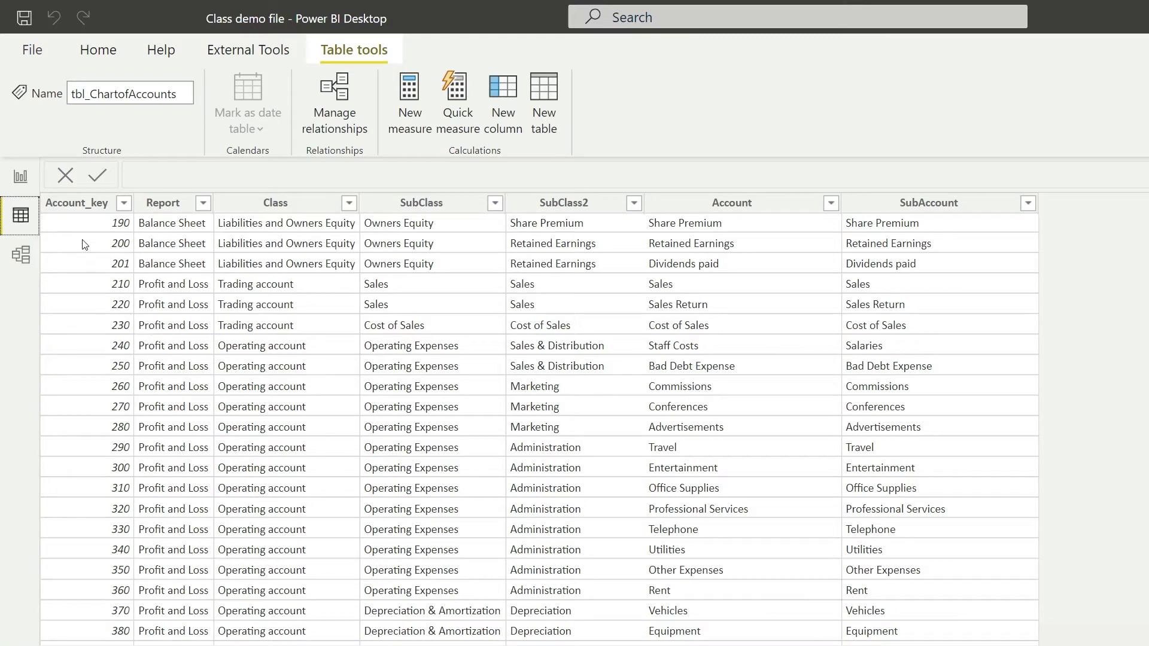
pyautogui.click(20, 176)
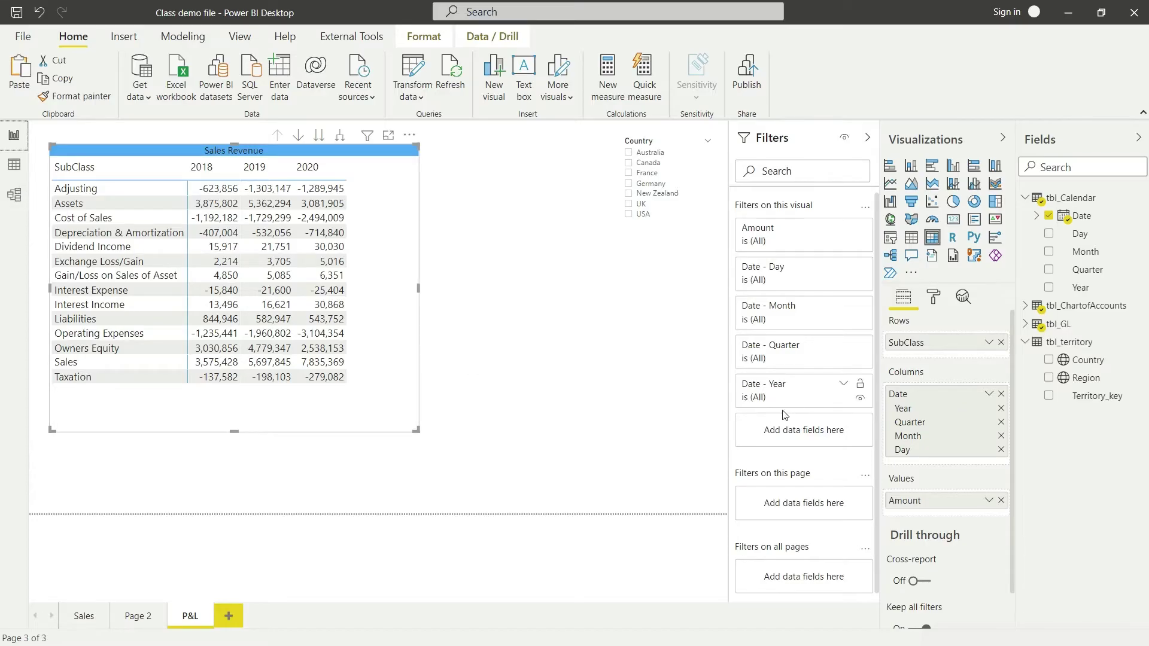
# Step: Filter the matrix on Report to Profit and Loss only, and add Class as the top row level
pyautogui.click(1025, 197)
pyautogui.click(1025, 217)
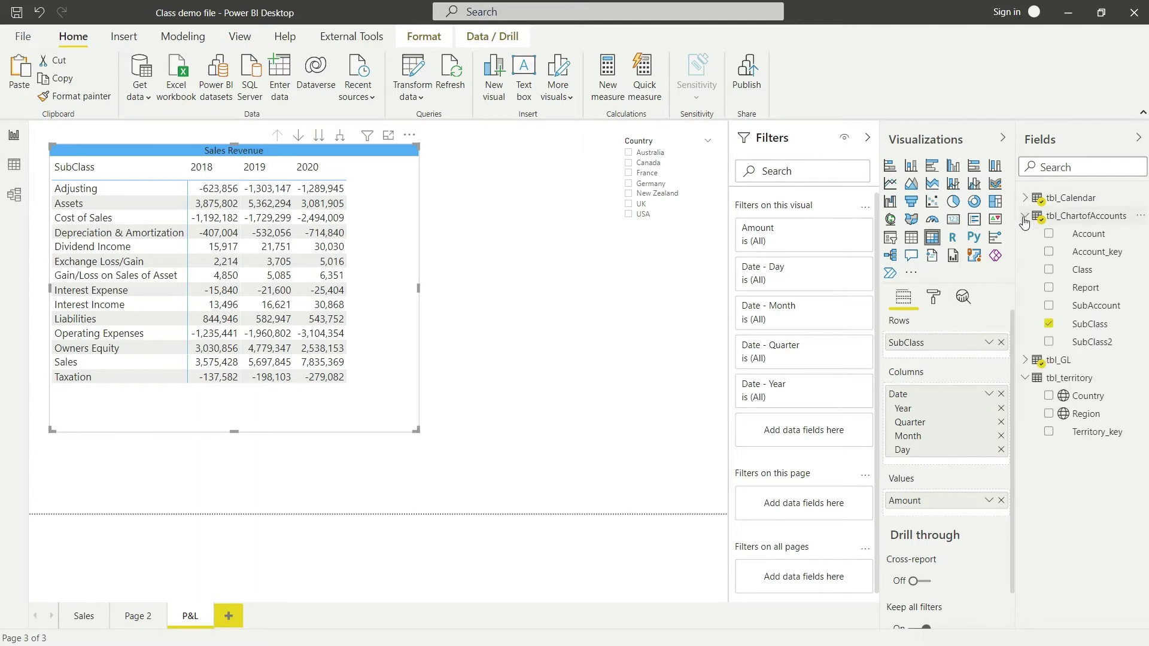
pyautogui.moveTo(1089, 292); pyautogui.dragTo(796, 431)
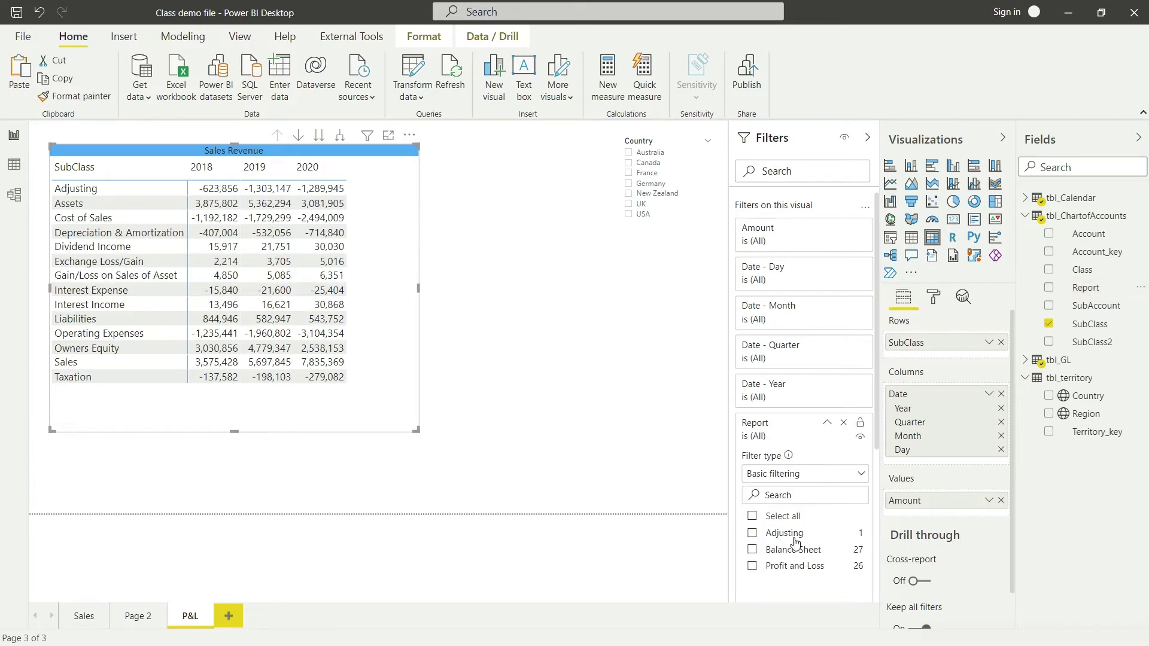
pyautogui.click(752, 566)
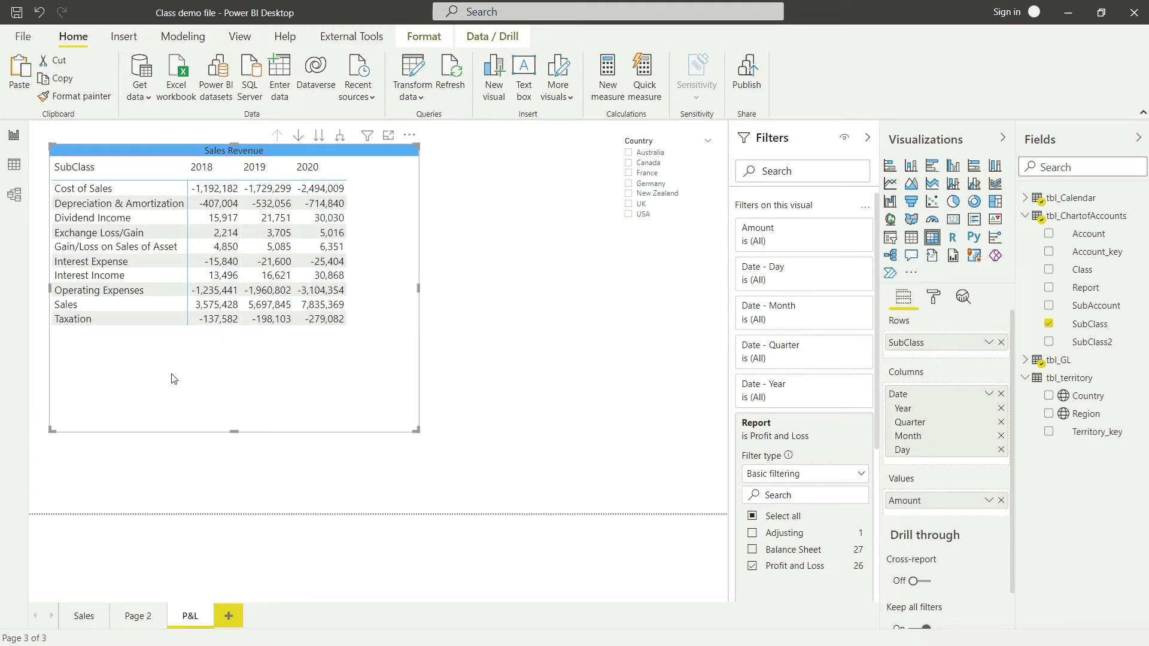
pyautogui.click(222, 246)
pyautogui.click(210, 331)
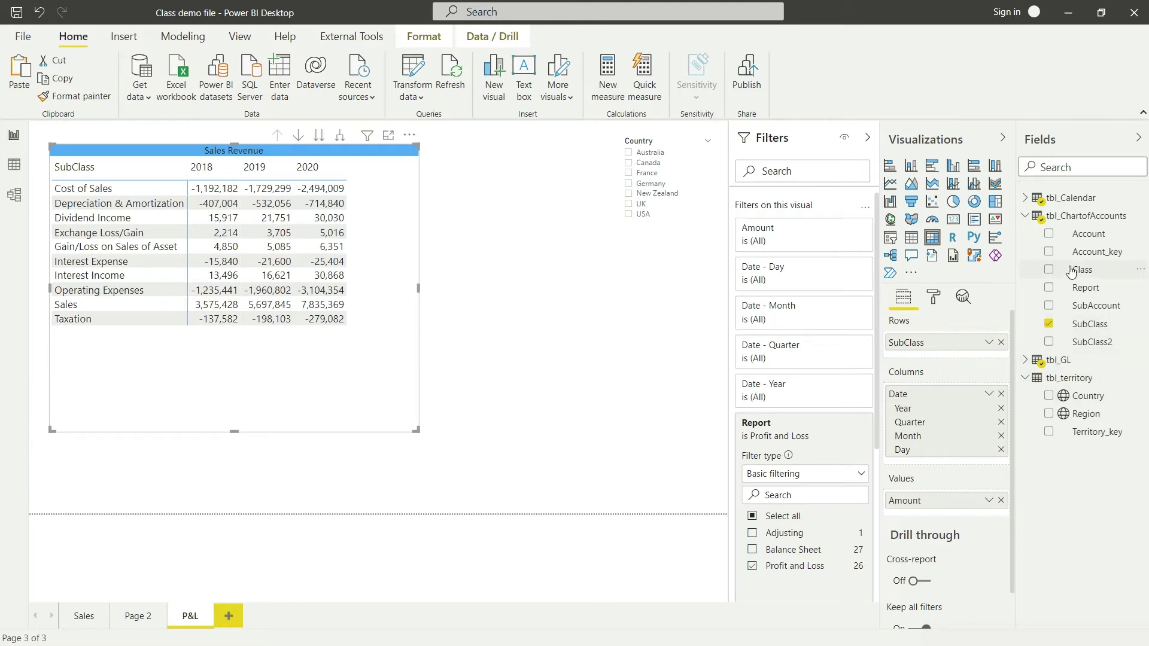
pyautogui.moveTo(1073, 271); pyautogui.dragTo(946, 343)
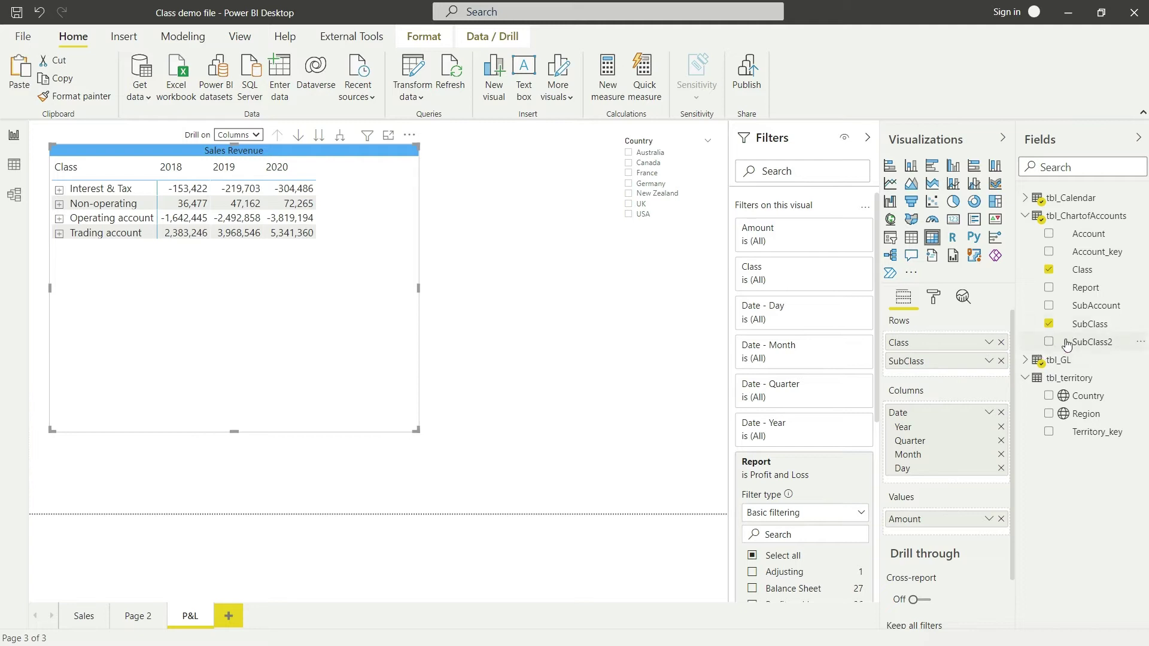
# Step: Add SubClass2 and Account as lower row levels, then expand Operating account
pyautogui.moveTo(1075, 353); pyautogui.dragTo(948, 377)
pyautogui.moveTo(1088, 239); pyautogui.dragTo(948, 405)
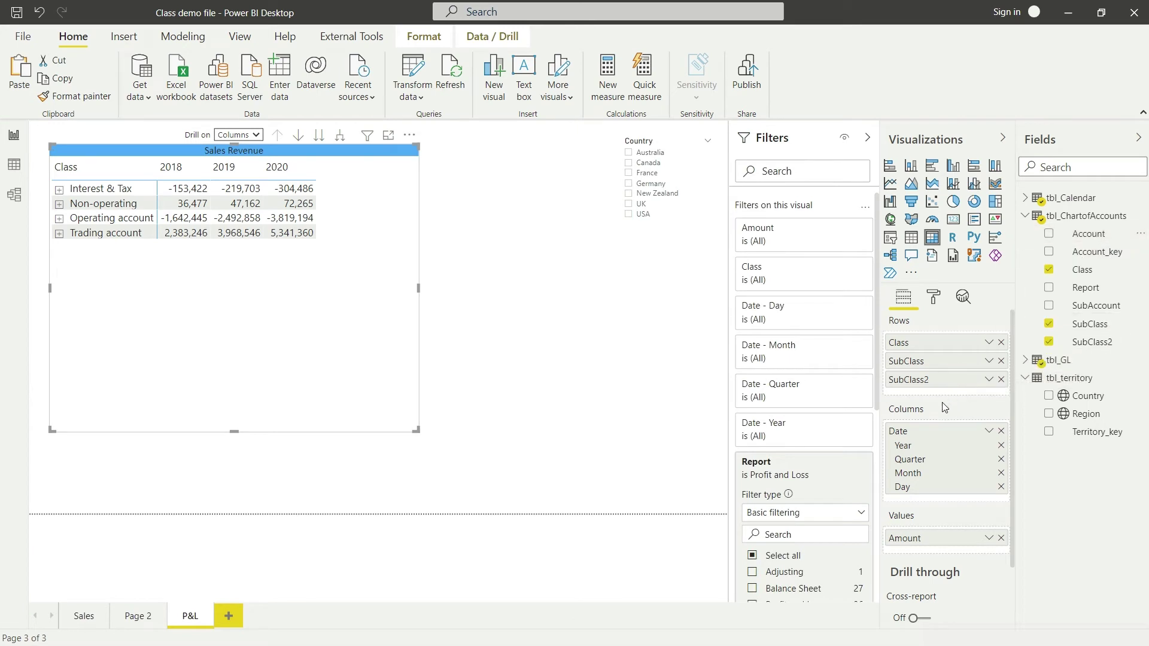
pyautogui.moveTo(1088, 234); pyautogui.dragTo(937, 392)
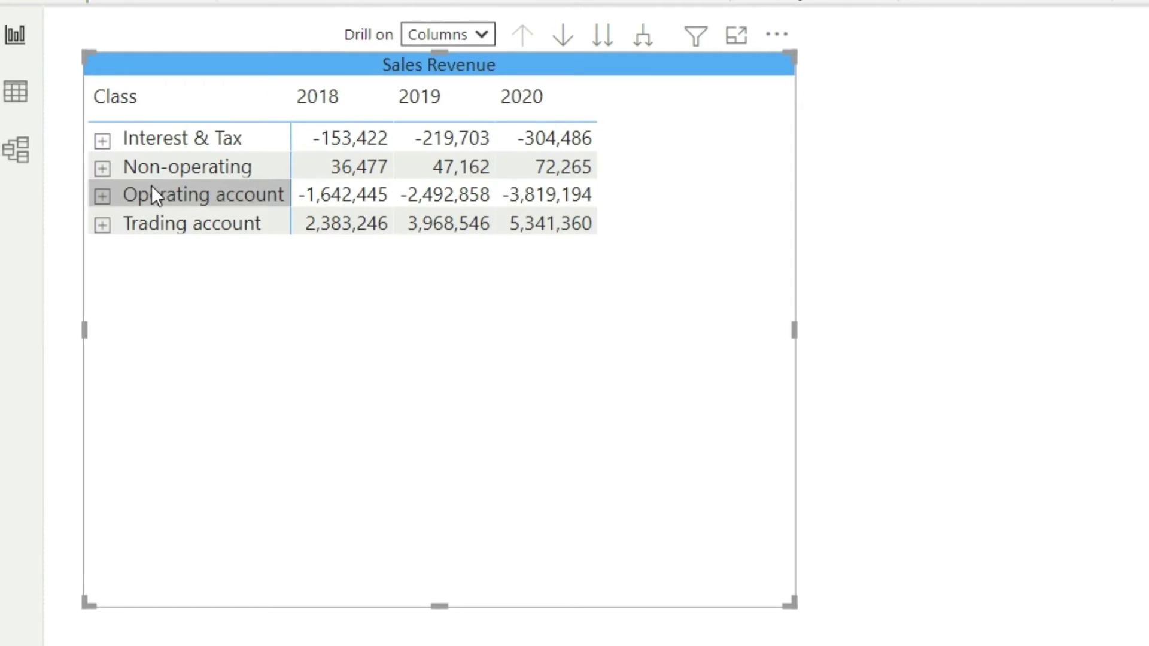
pyautogui.click(102, 196)
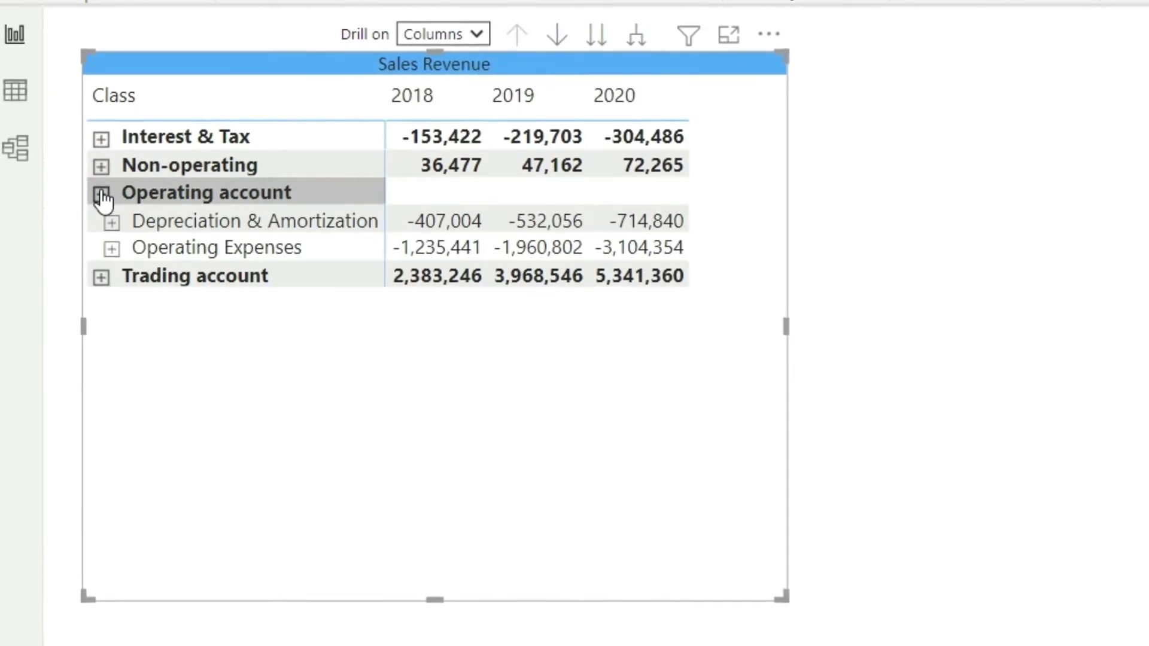
# Step: Expand Operating Expenses, Interest & Tax, Non-operating and Trading account, then enlarge the matrix
pyautogui.click(112, 247)
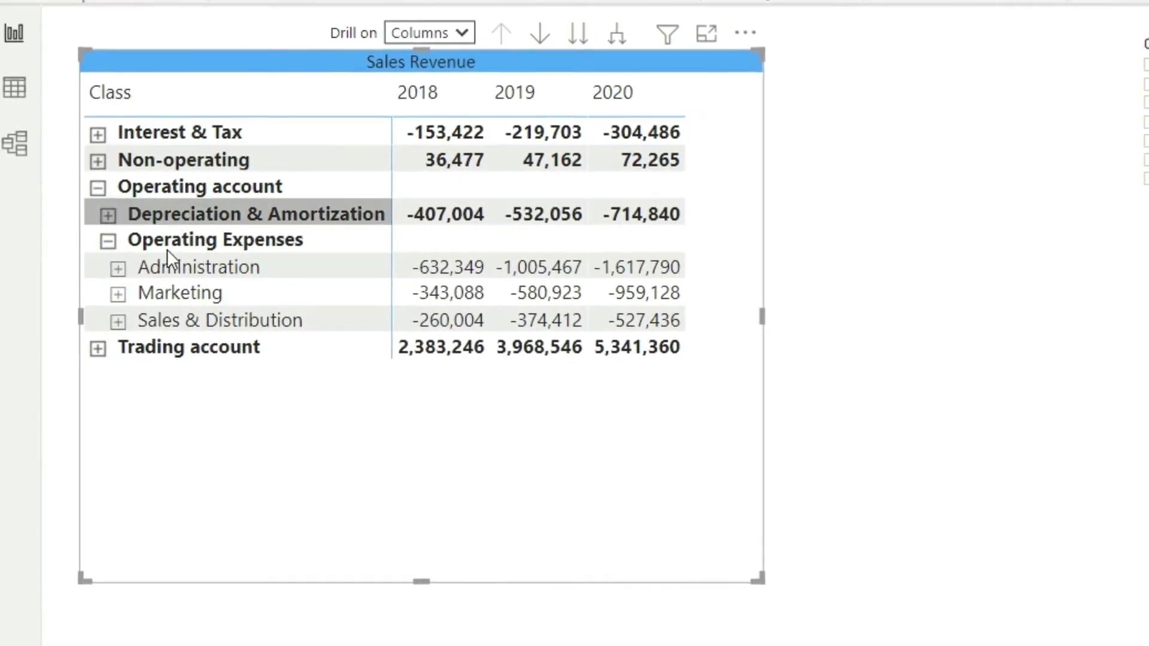
pyautogui.click(96, 133)
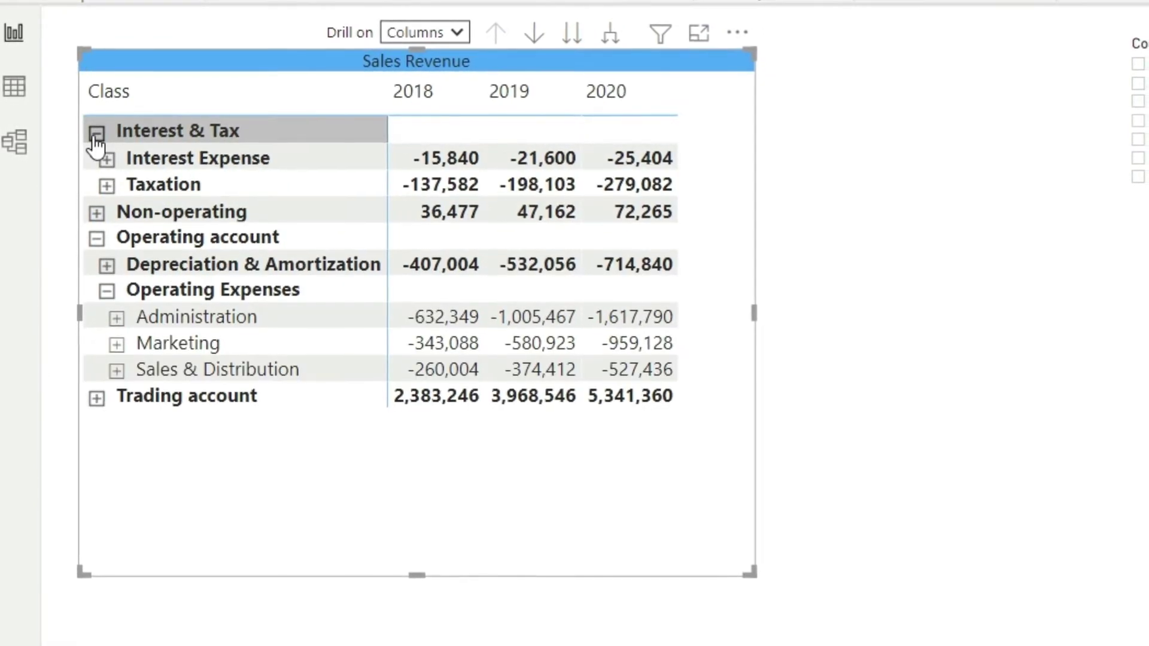
pyautogui.click(96, 211)
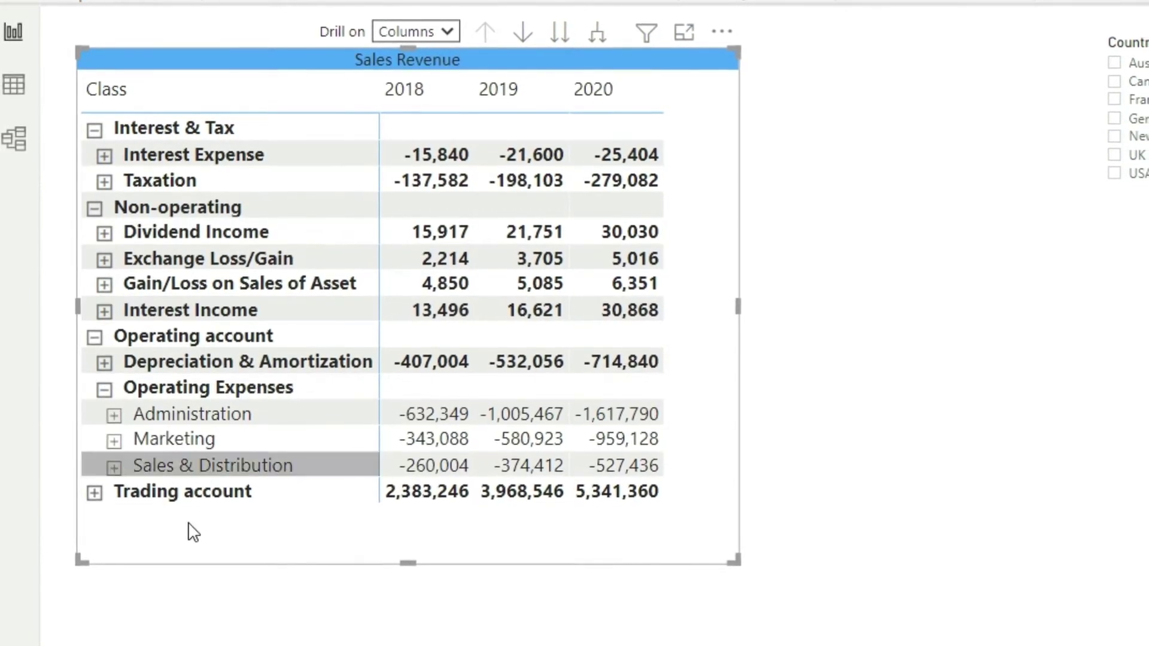
pyautogui.click(95, 493)
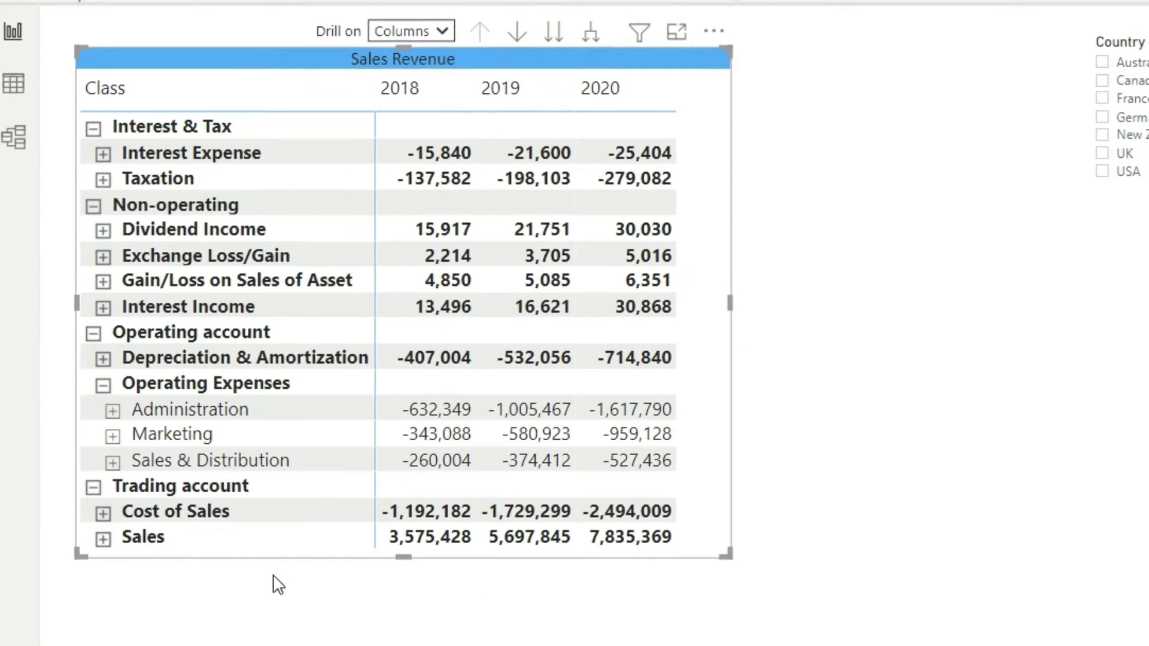
pyautogui.moveTo(720, 550); pyautogui.dragTo(739, 598)
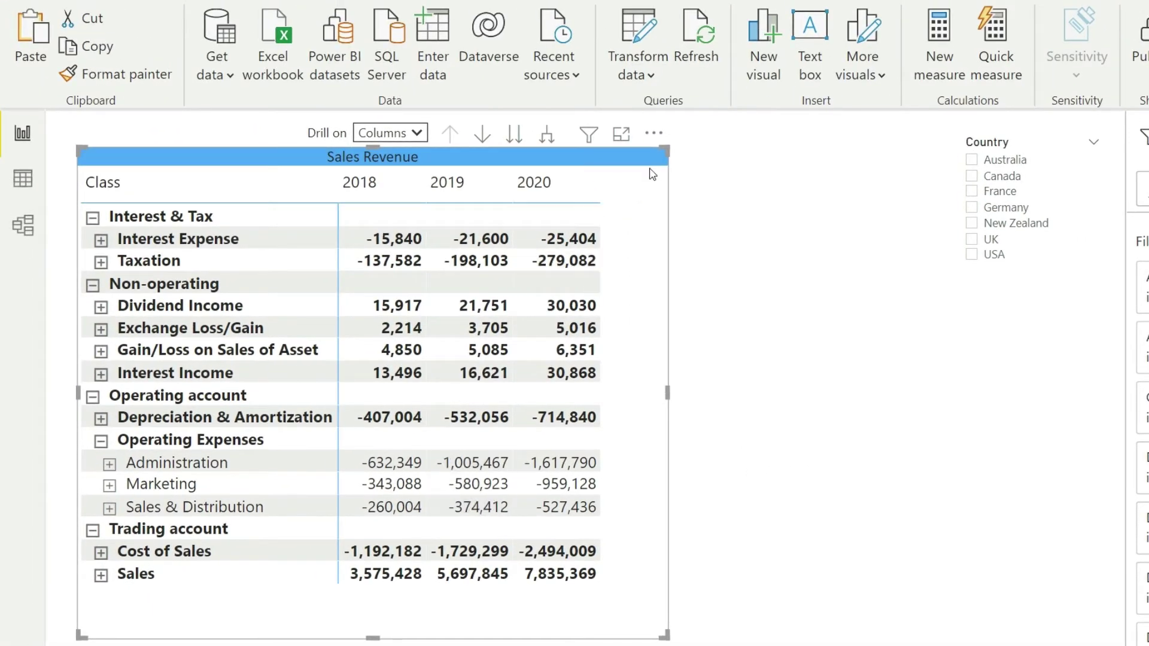
# Step: Sort the matrix rows by Class from the visual's More options menu
pyautogui.click(655, 134)
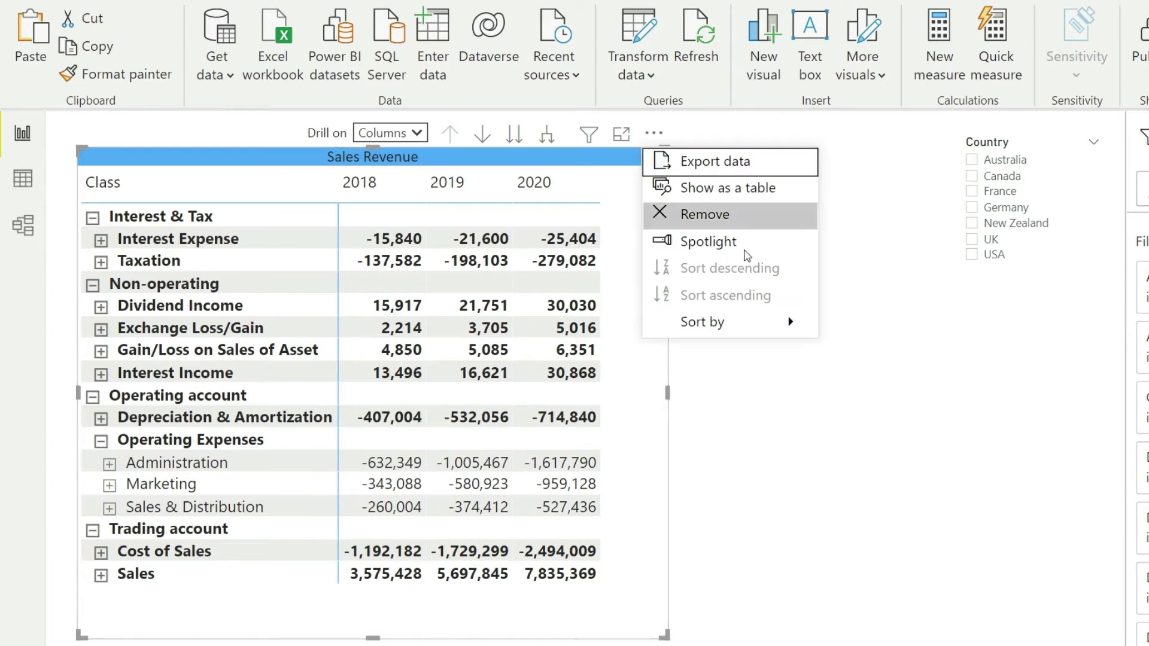
pyautogui.moveTo(749, 315)
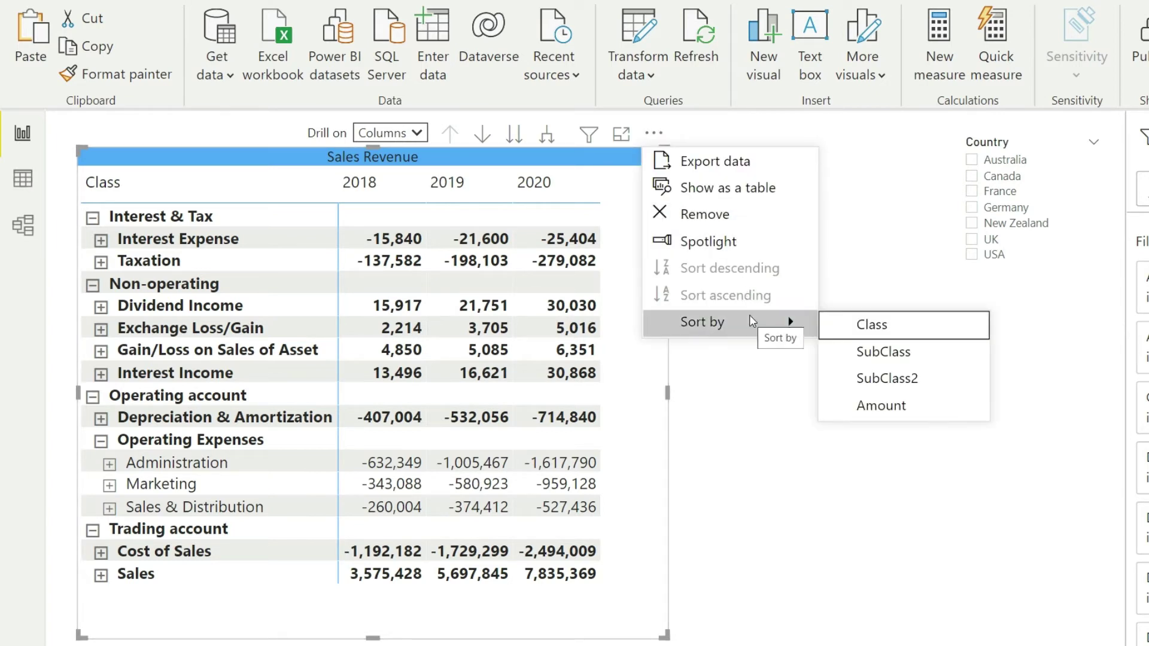
pyautogui.click(857, 323)
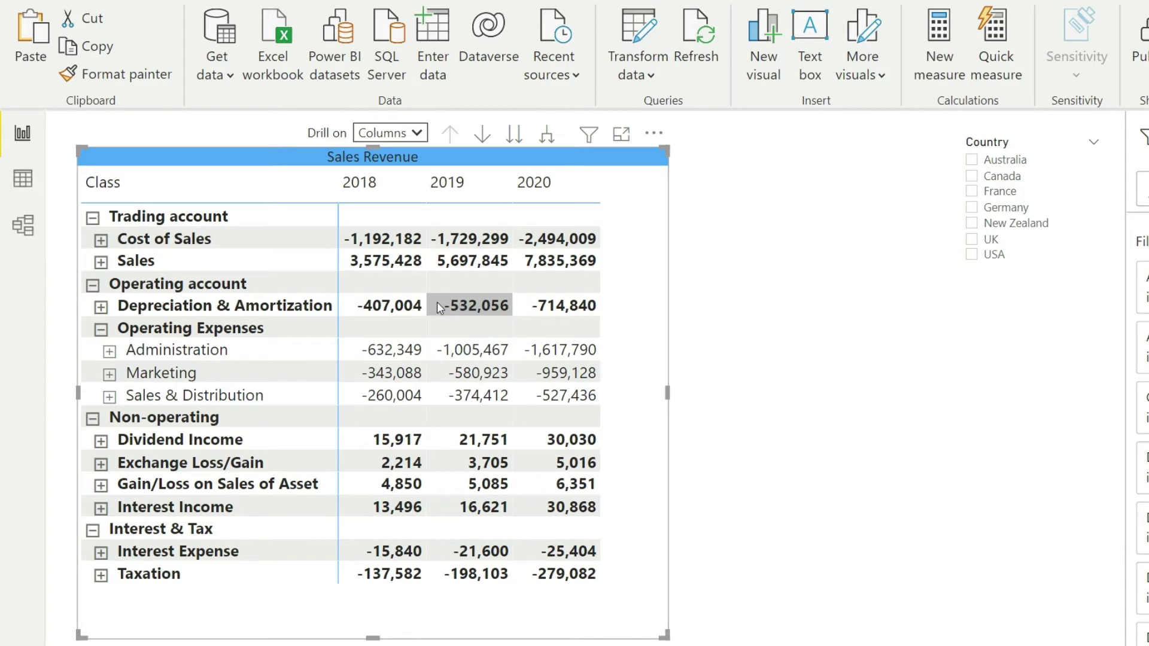
pyautogui.moveTo(437, 302)
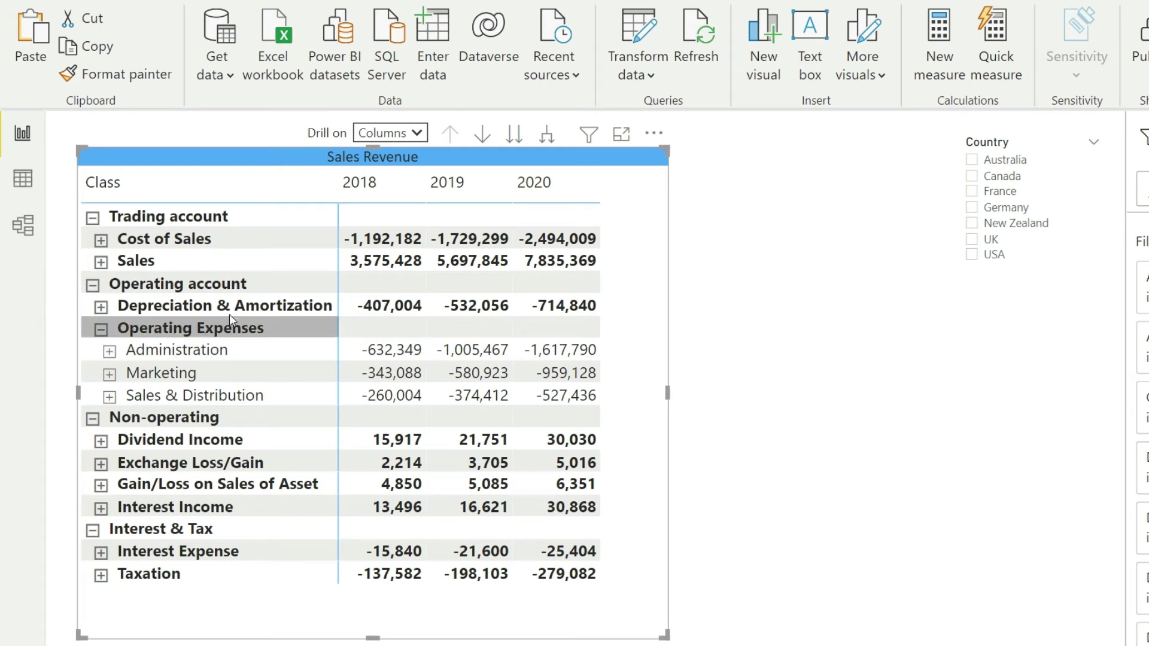
# Step: Sort the matrix by Class descending via its header, then expand Depreciation & Amortization
pyautogui.click(658, 137)
pyautogui.moveTo(713, 328)
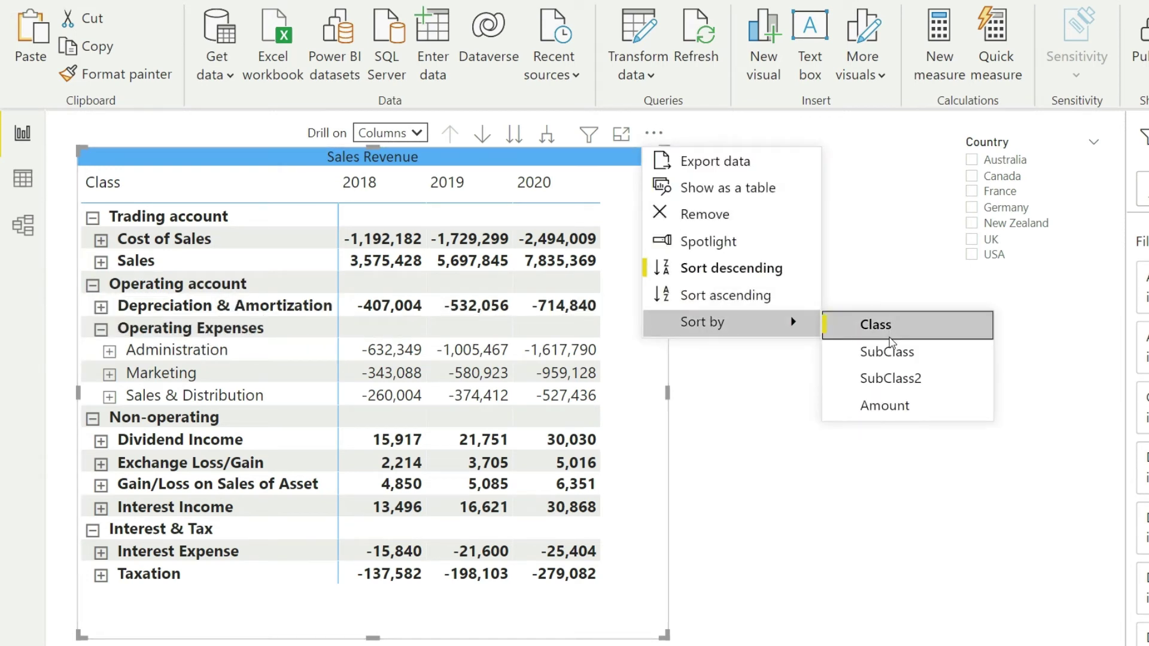
pyautogui.click(760, 400)
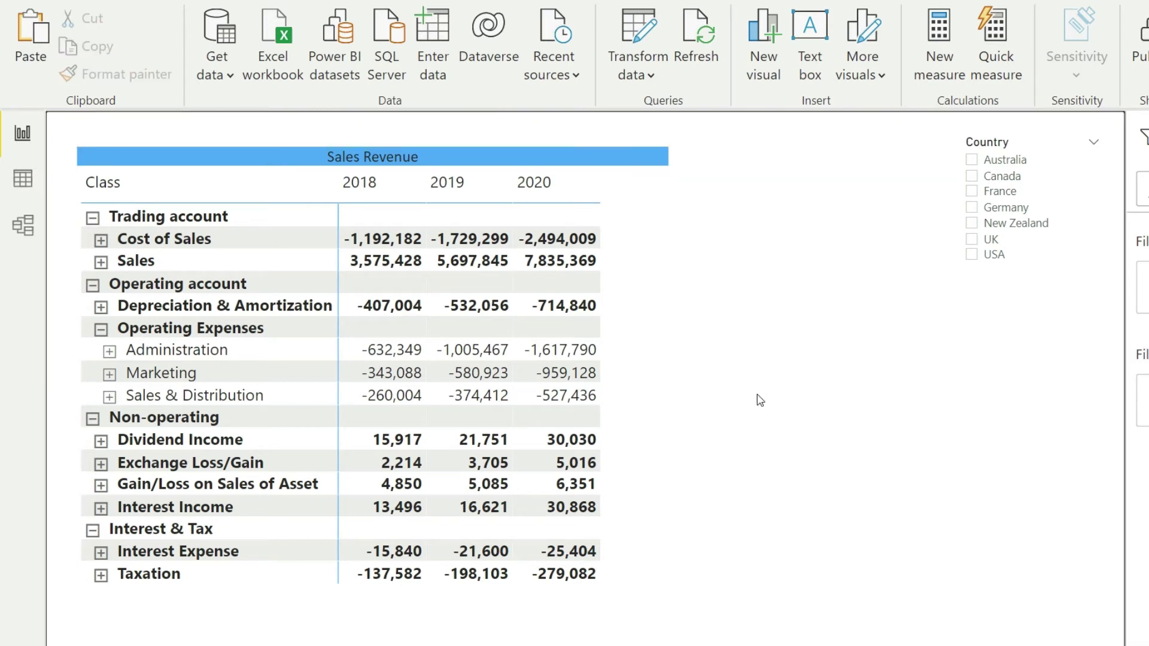
pyautogui.click(268, 160)
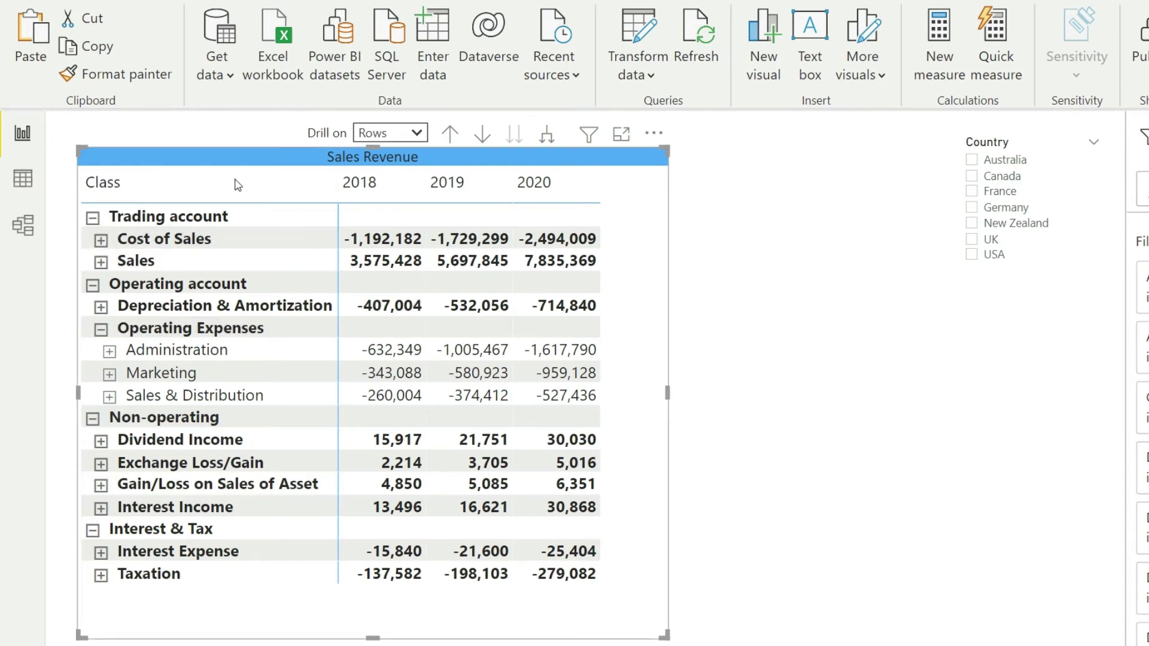
pyautogui.click(120, 190)
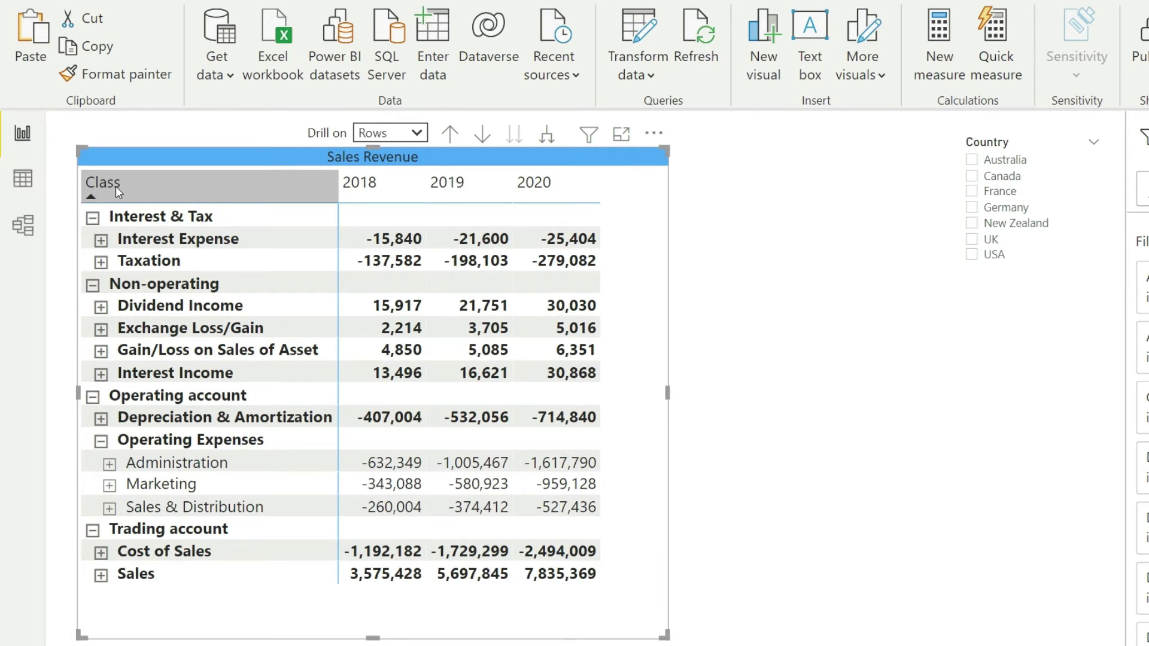
pyautogui.click(116, 185)
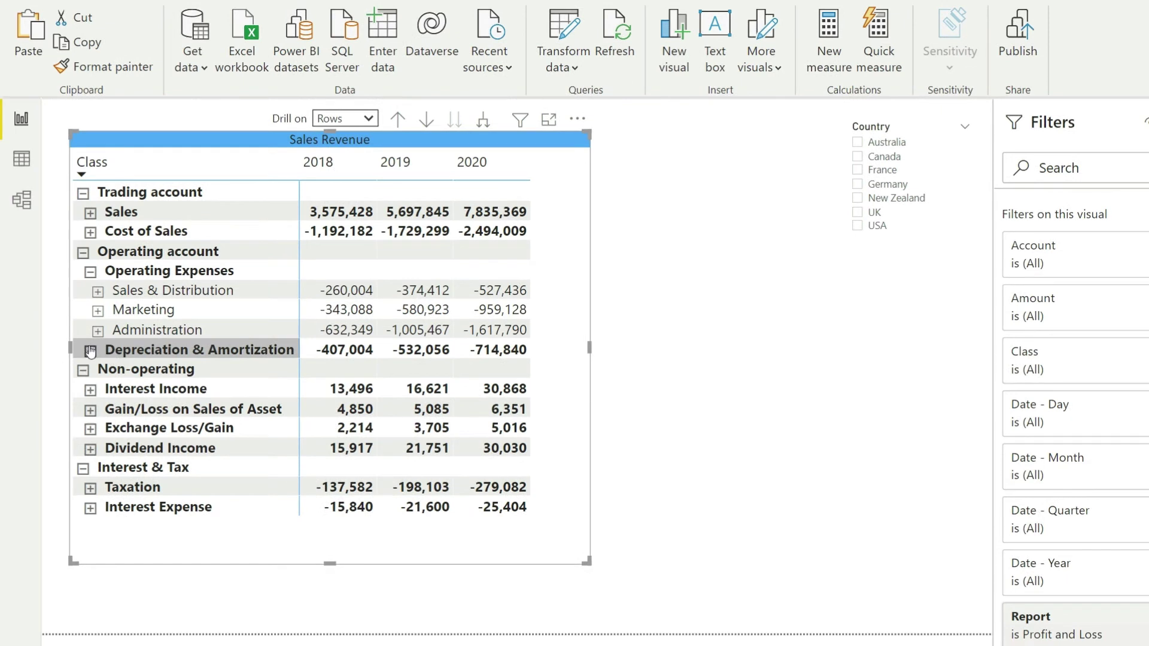
pyautogui.click(91, 351)
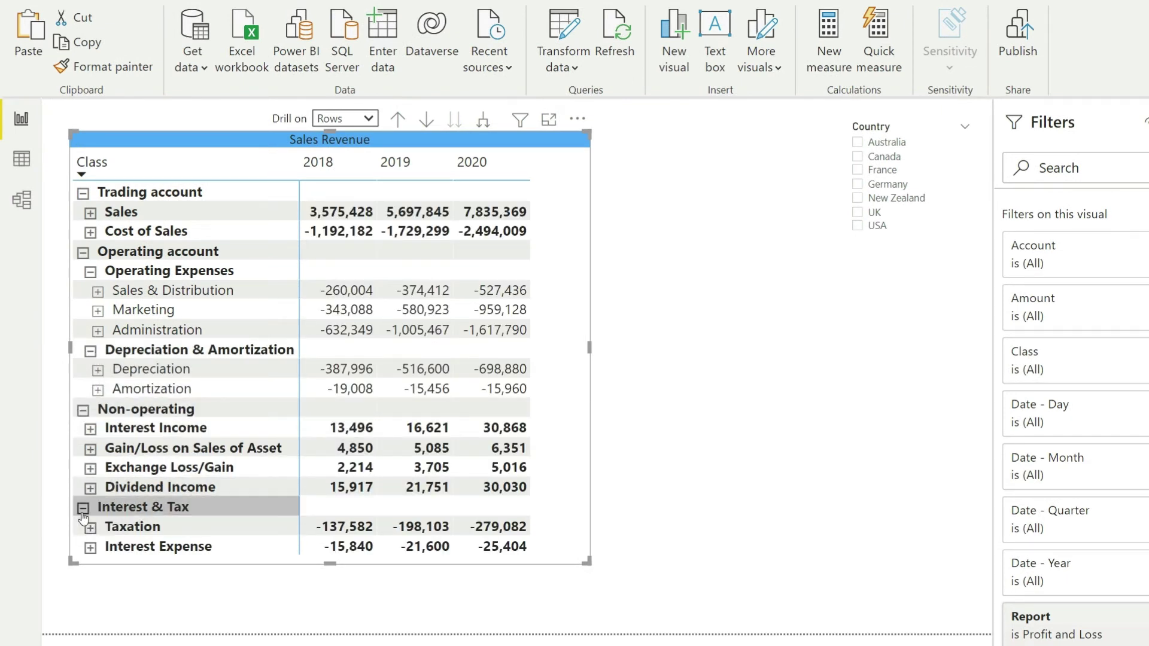
# Step: Make the matrix taller and add SubClass to its sort order
pyautogui.moveTo(242, 561); pyautogui.dragTo(268, 589)
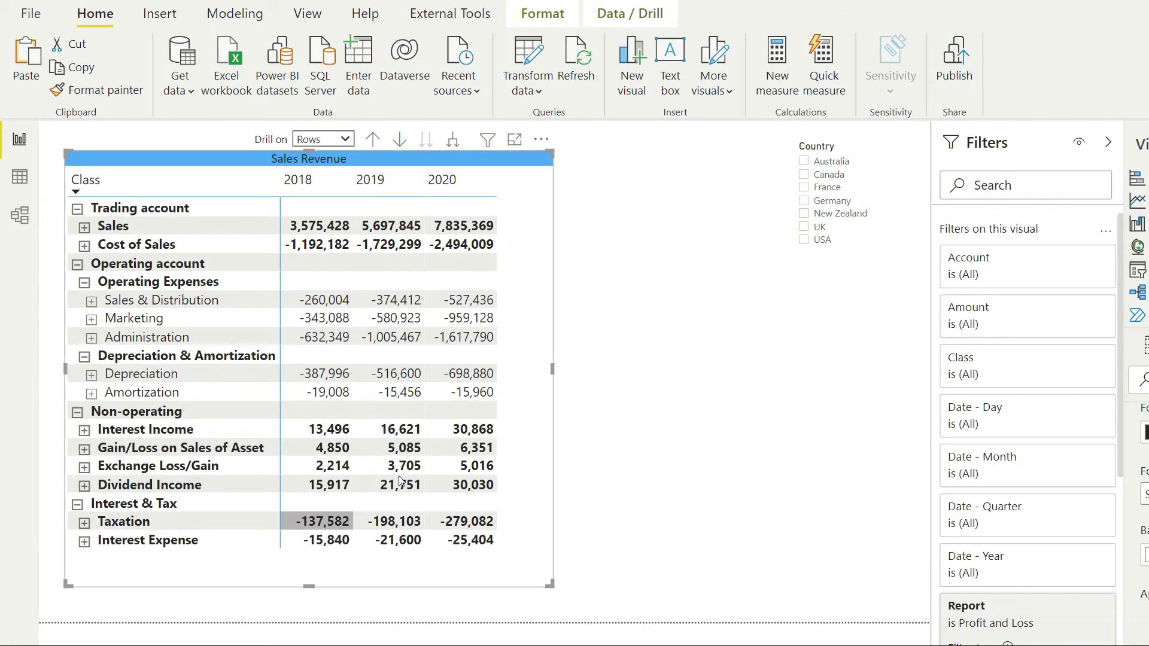
pyautogui.click(542, 143)
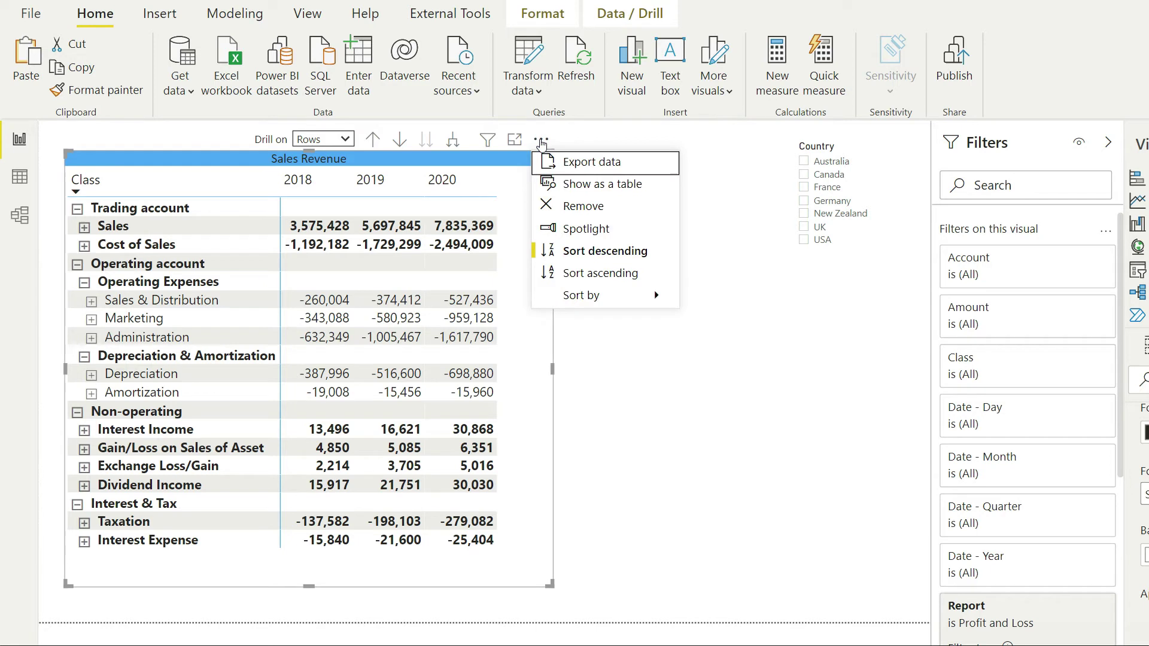
pyautogui.moveTo(623, 297)
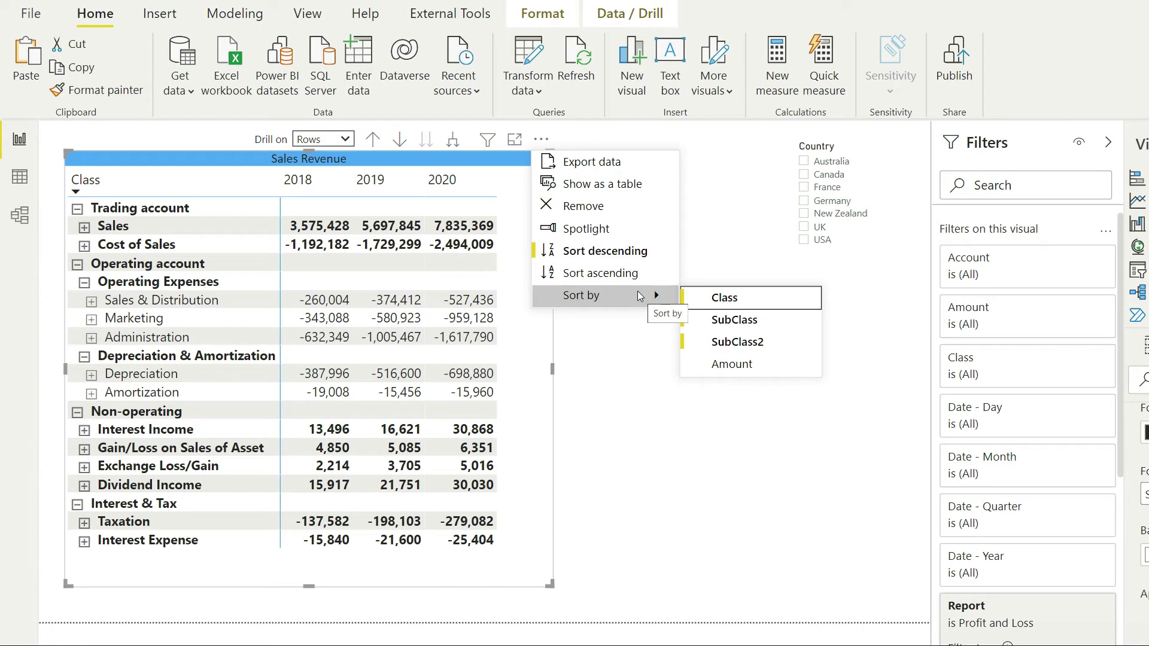
pyautogui.keyDown('shift'); pyautogui.click(734, 319); pyautogui.keyUp('shift')
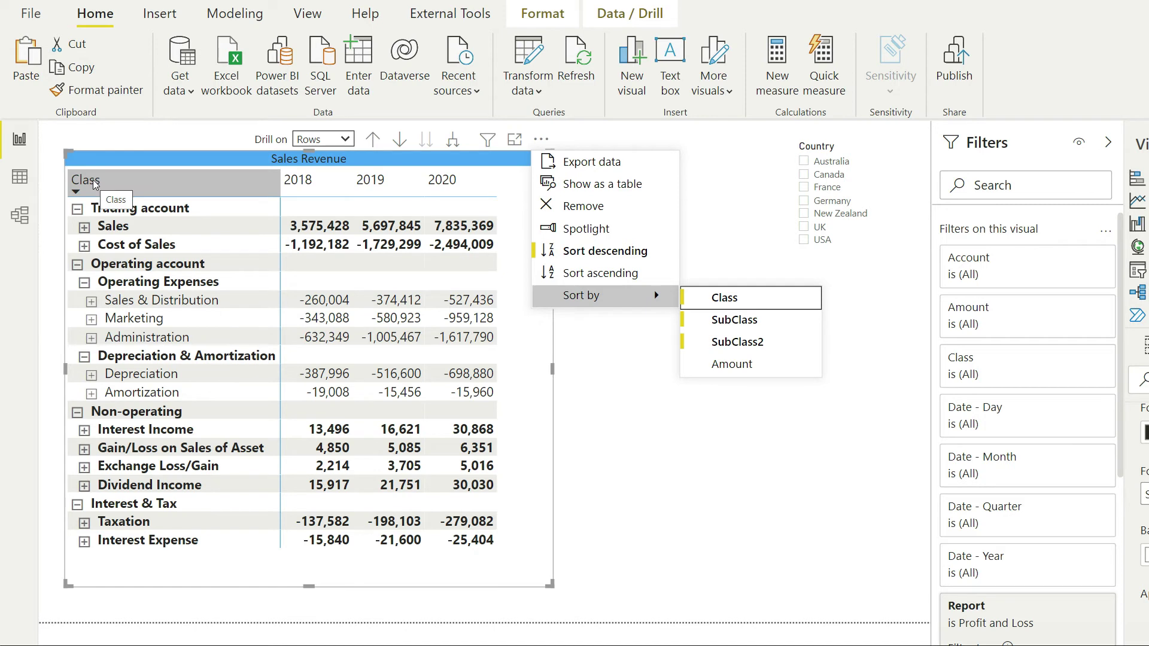
pyautogui.click(618, 399)
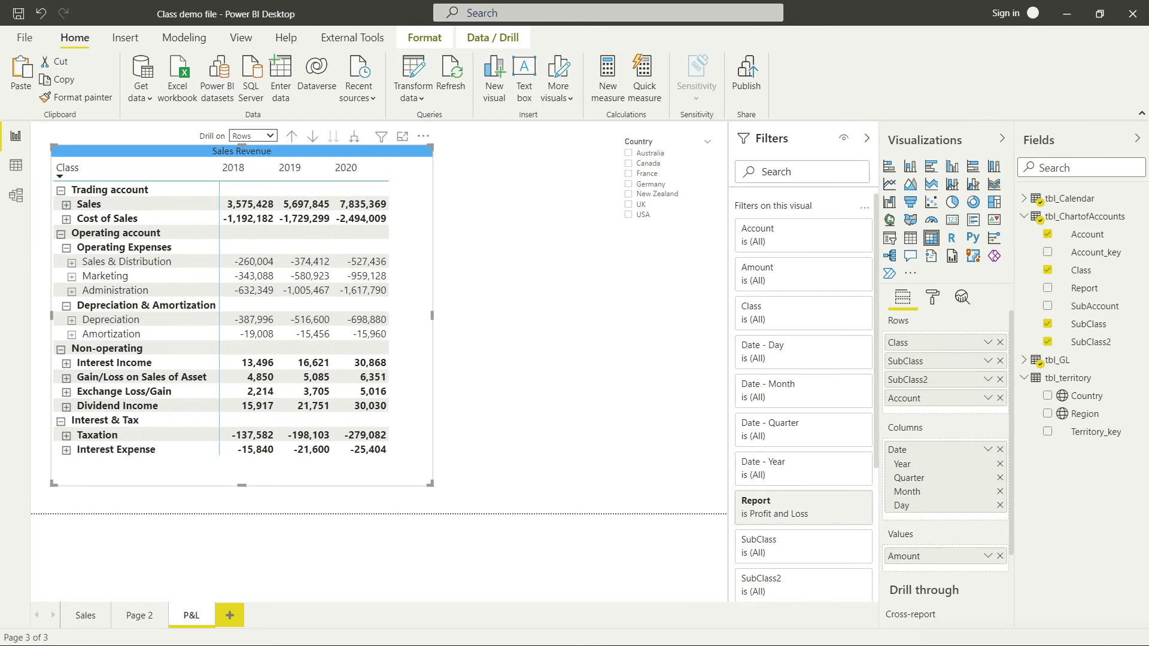
# Step: Switch the matrix's Row subtotals On, adding group subtotals and a Total row, then collapse the Filters pane
pyautogui.click(938, 299)
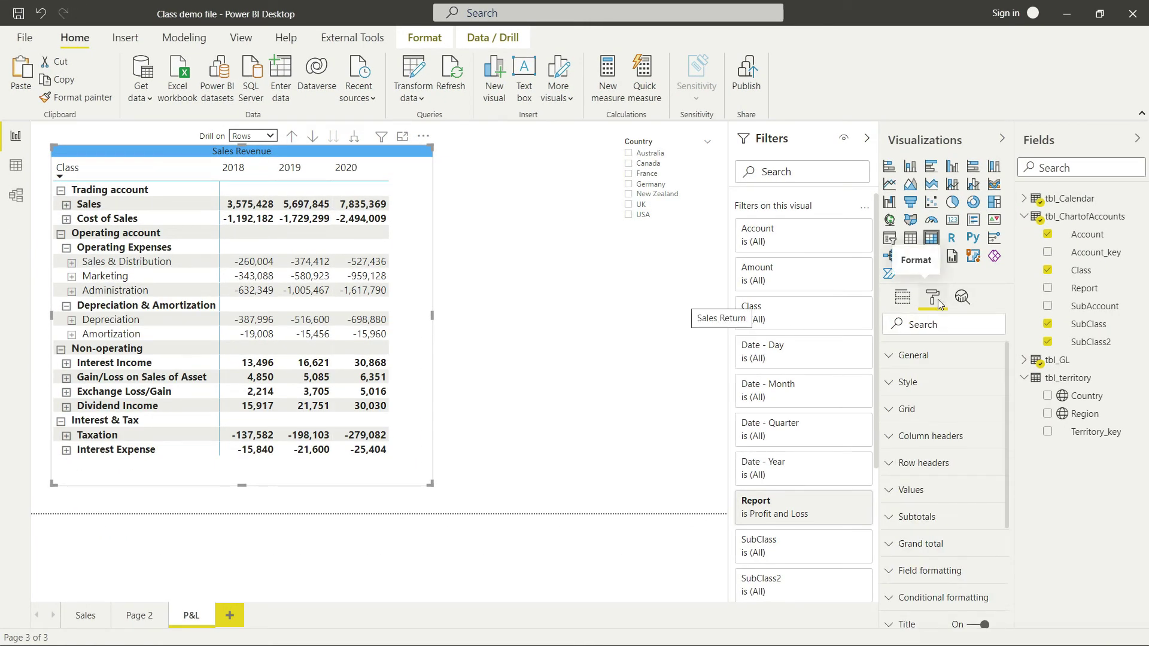
pyautogui.scroll(-3, 905, 454)
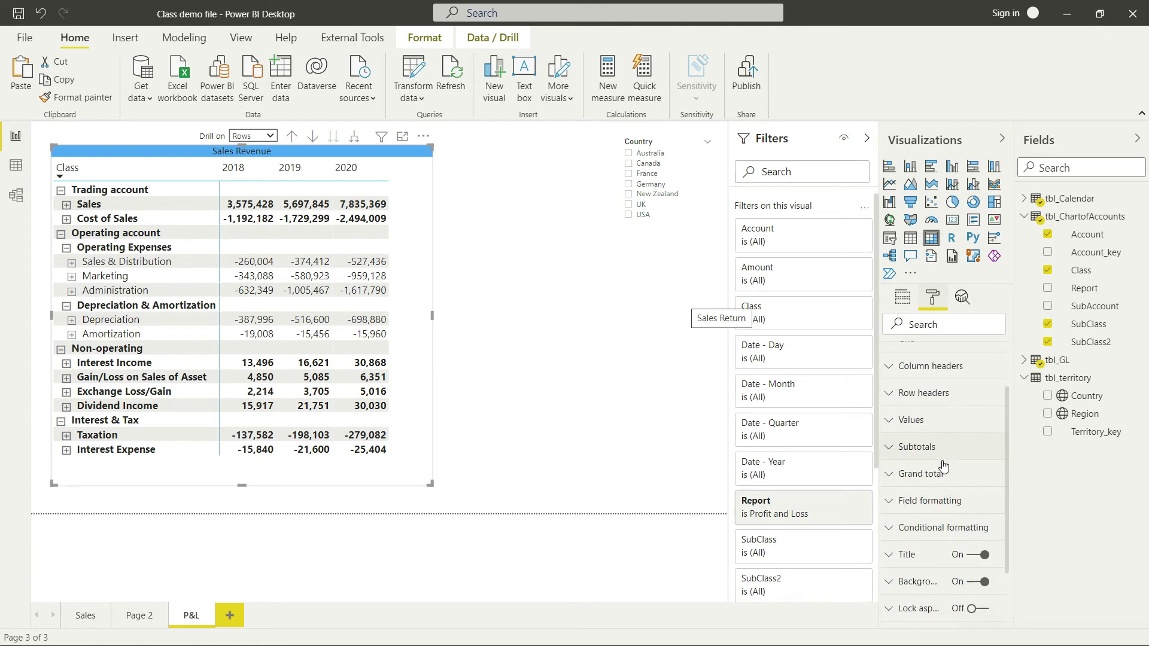
pyautogui.click(904, 449)
pyautogui.scroll(-1, 915, 443)
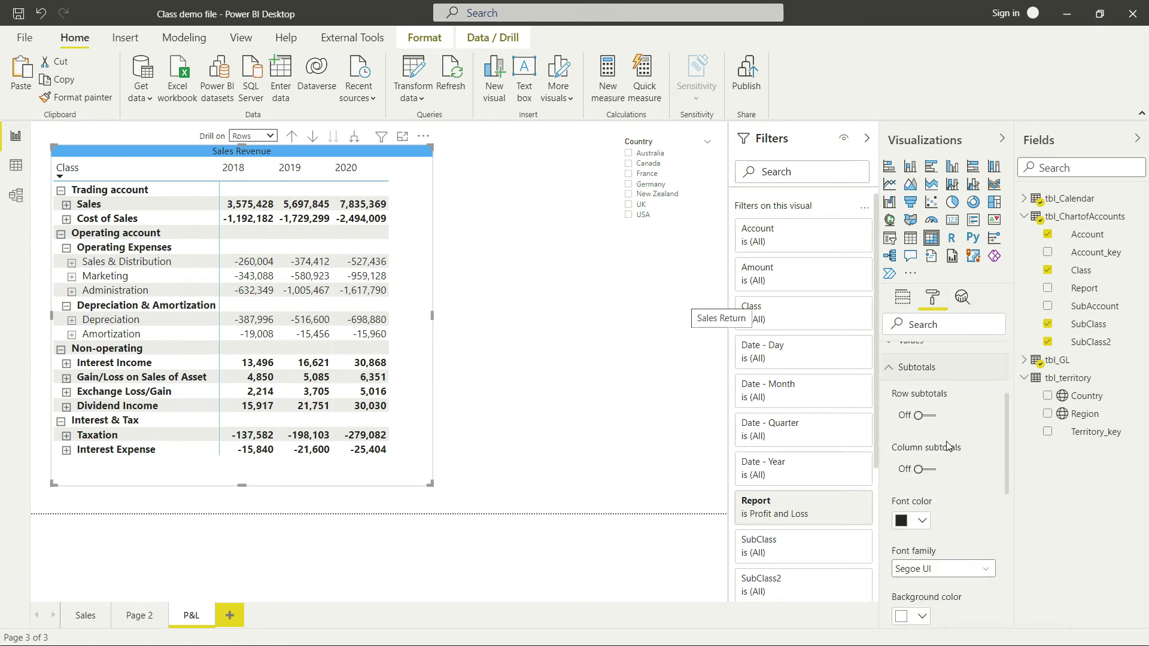
pyautogui.click(926, 416)
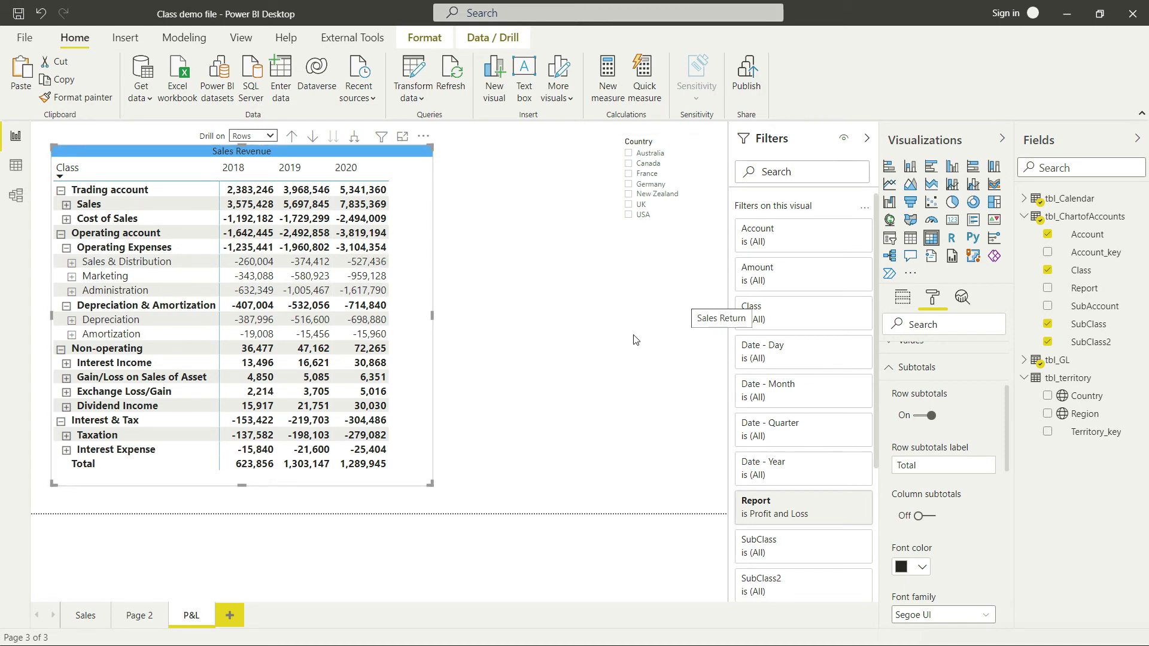
pyautogui.click(866, 138)
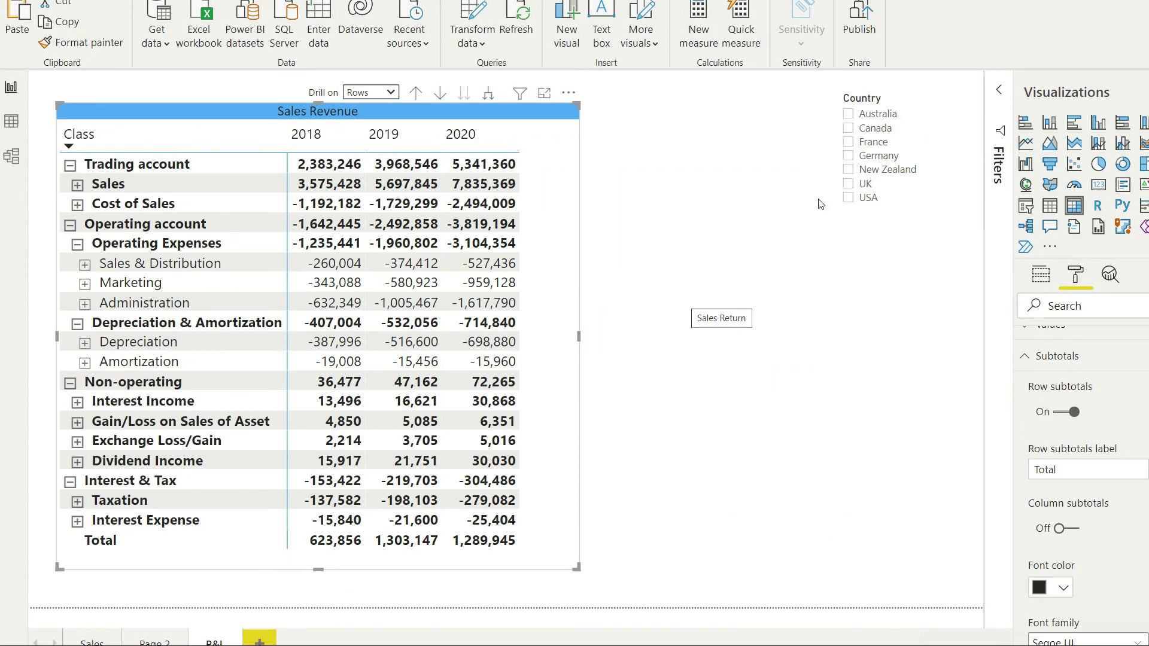
pyautogui.click(849, 143)
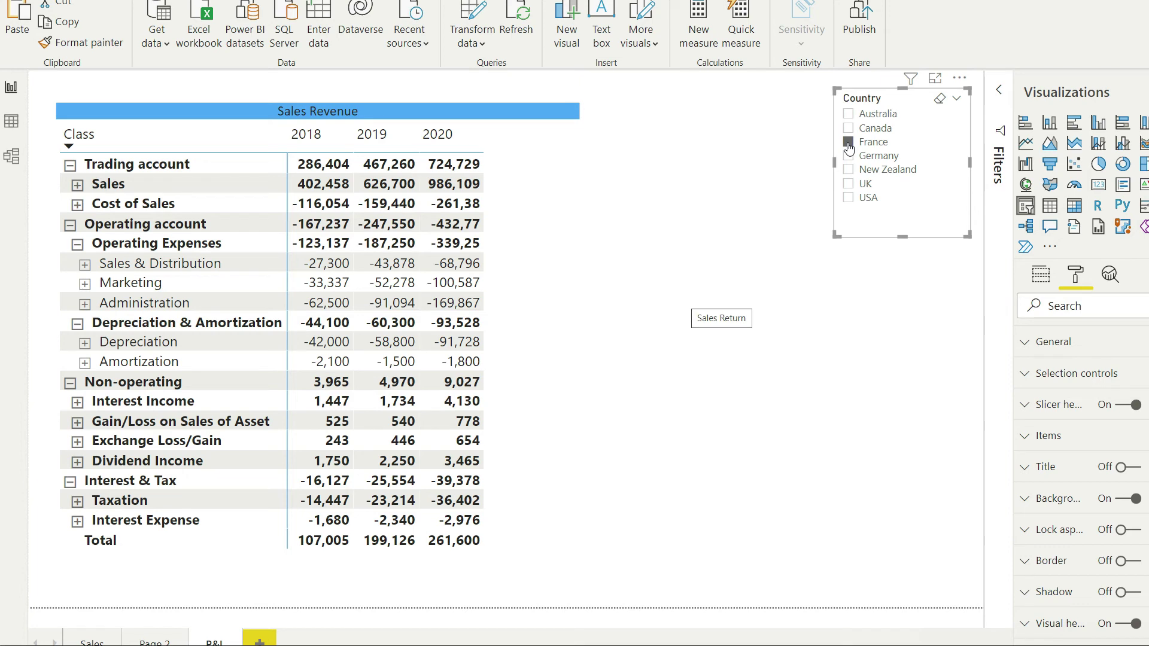
pyautogui.click(848, 185)
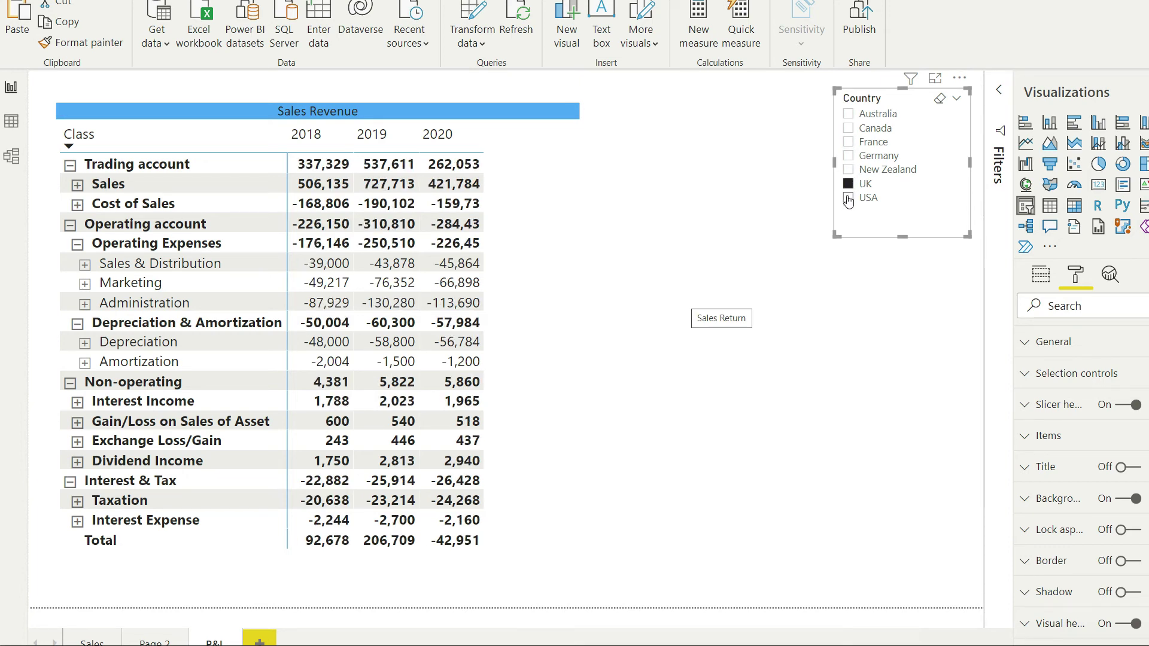
pyautogui.click(848, 199)
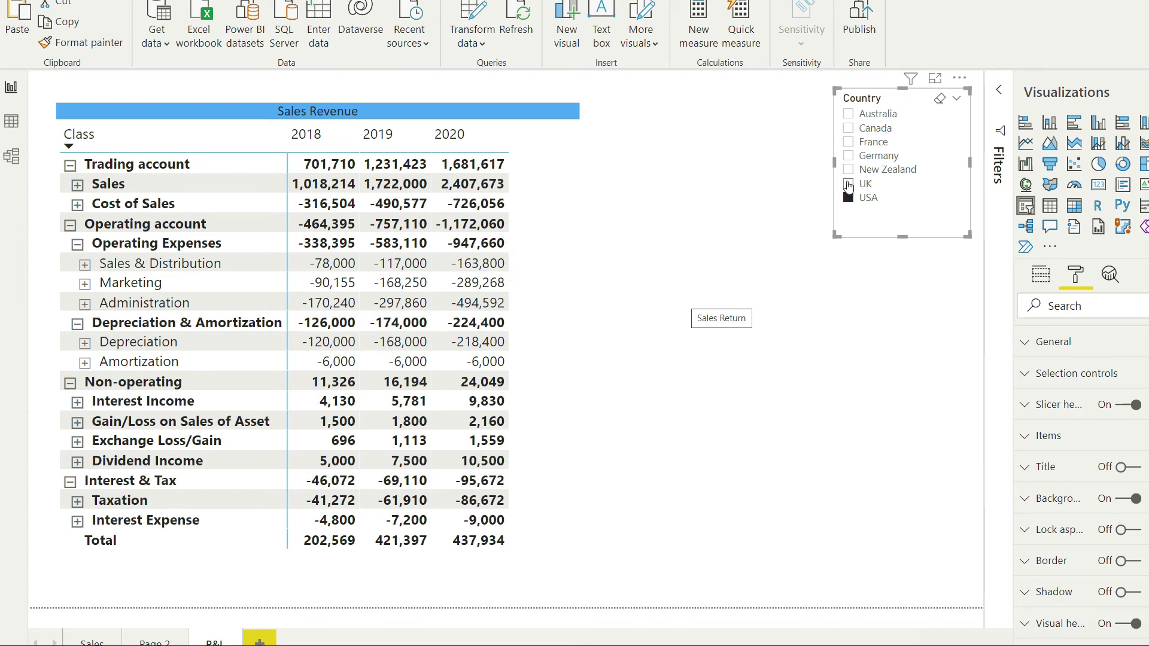
pyautogui.click(849, 185)
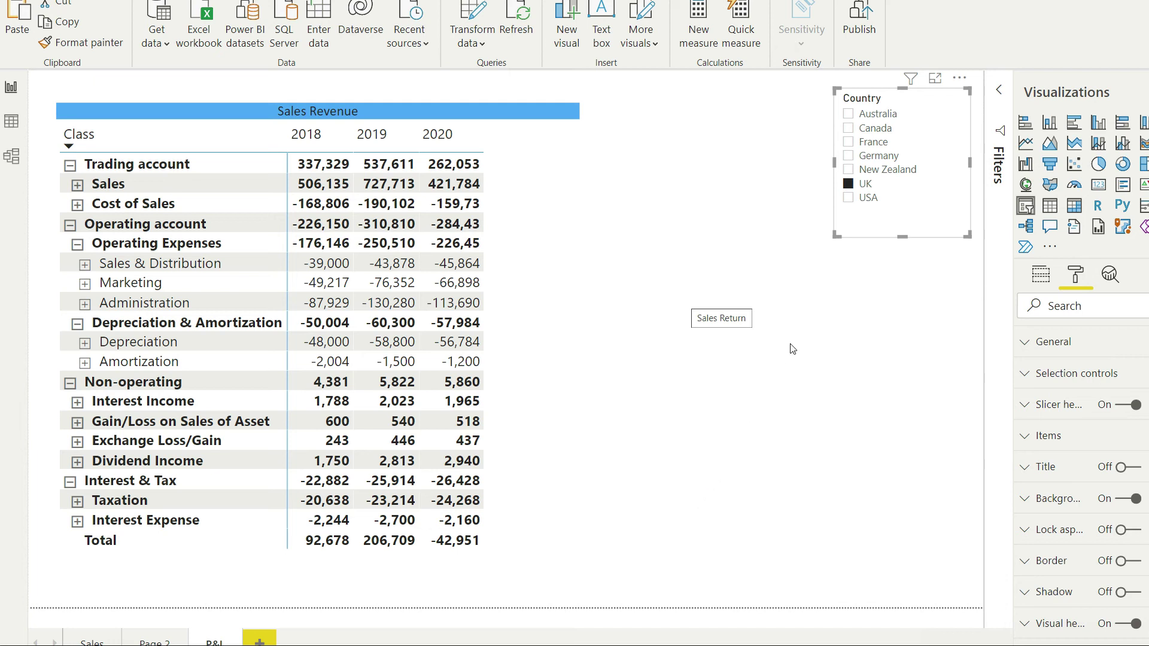
pyautogui.click(854, 131)
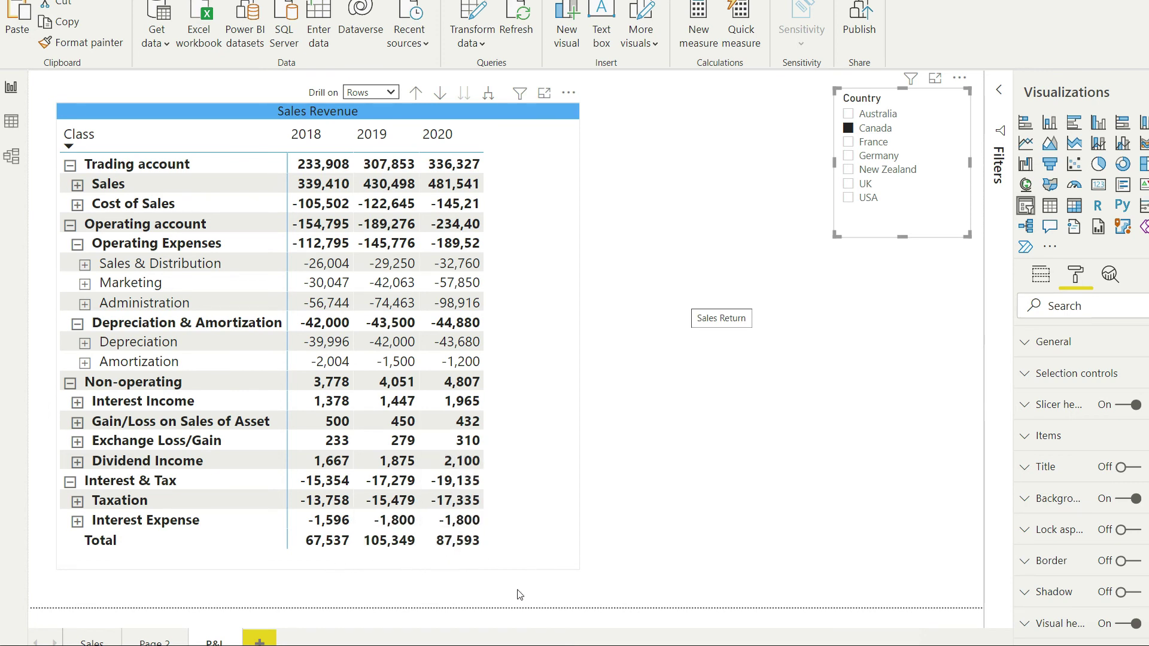
pyautogui.click(847, 115)
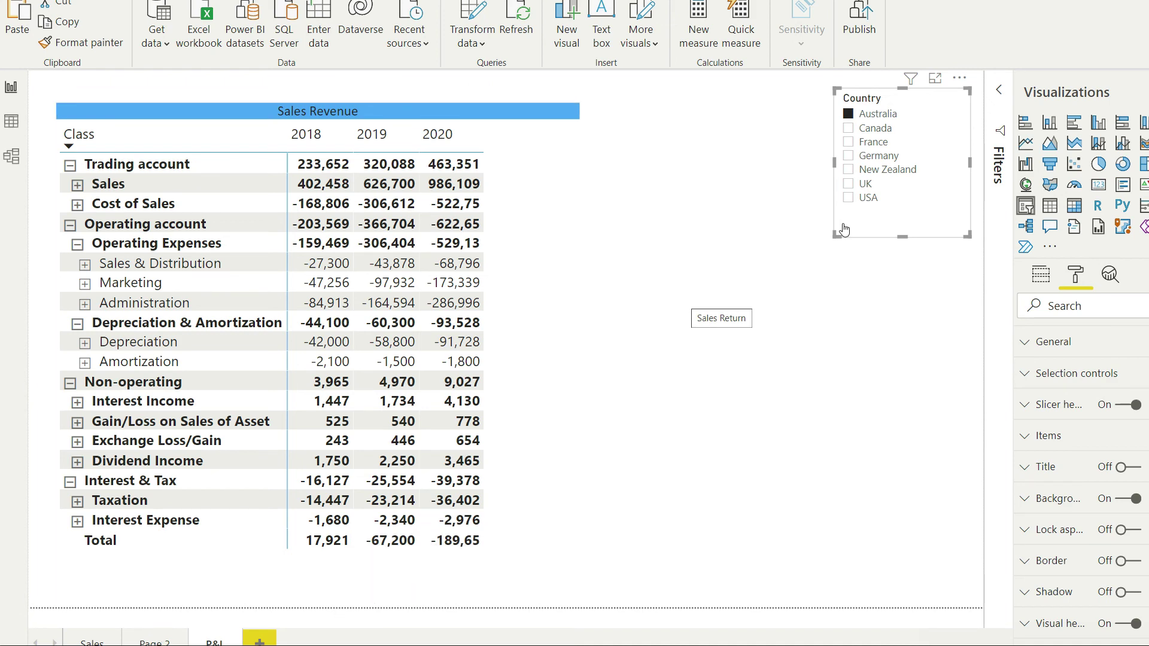
pyautogui.click(847, 197)
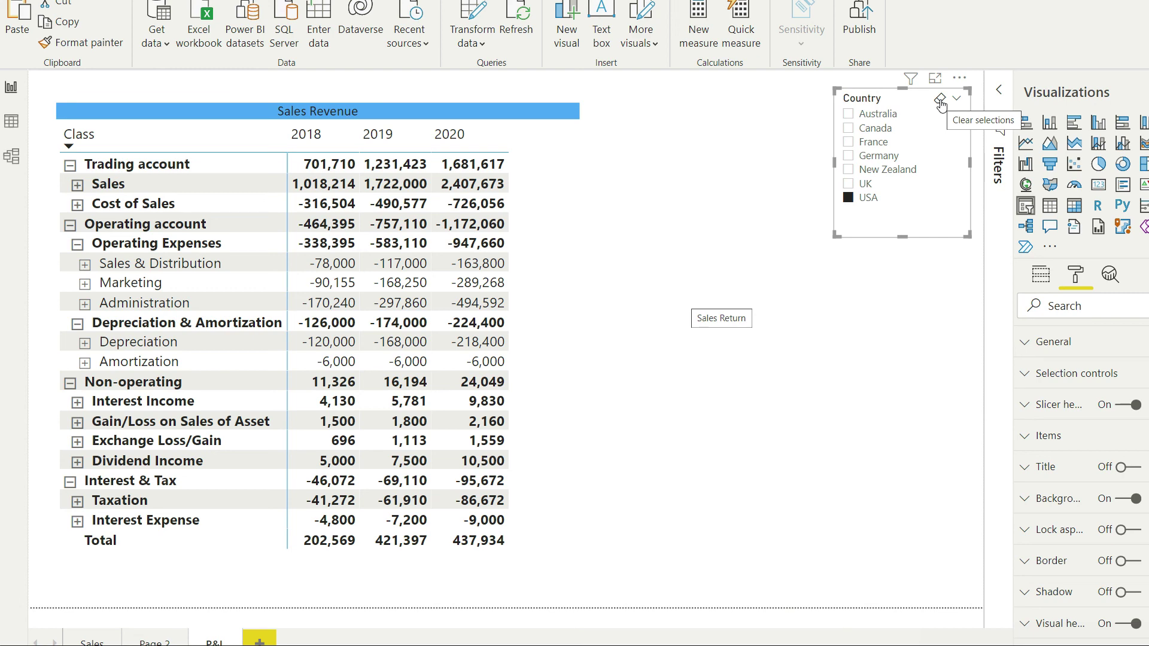
pyautogui.click(940, 102)
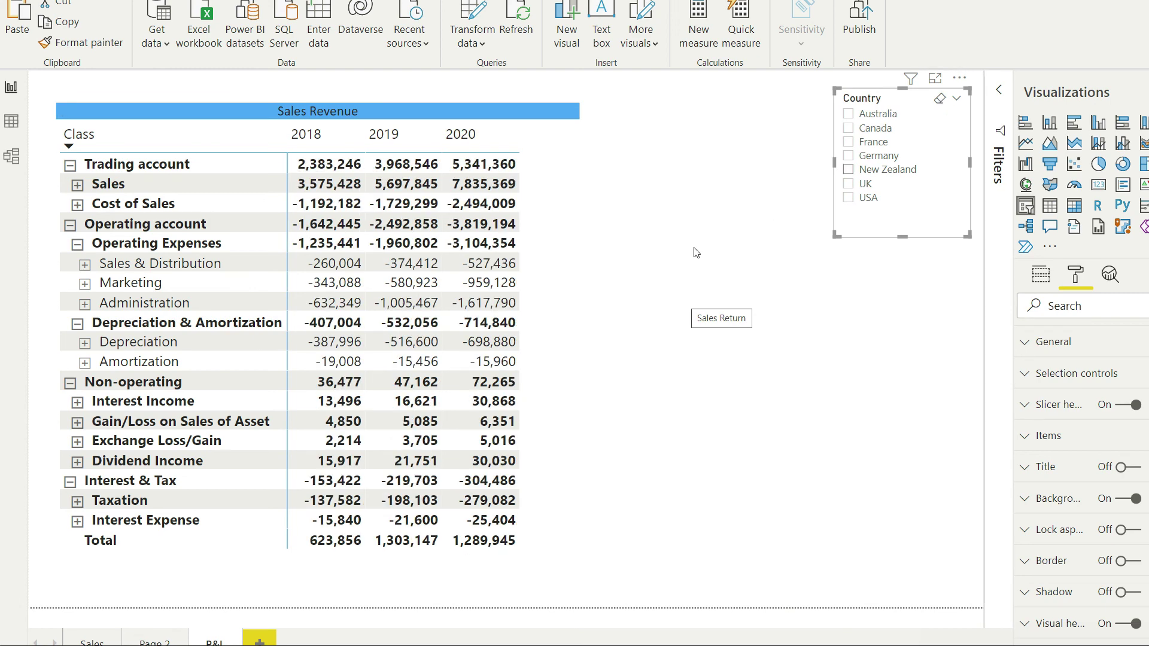